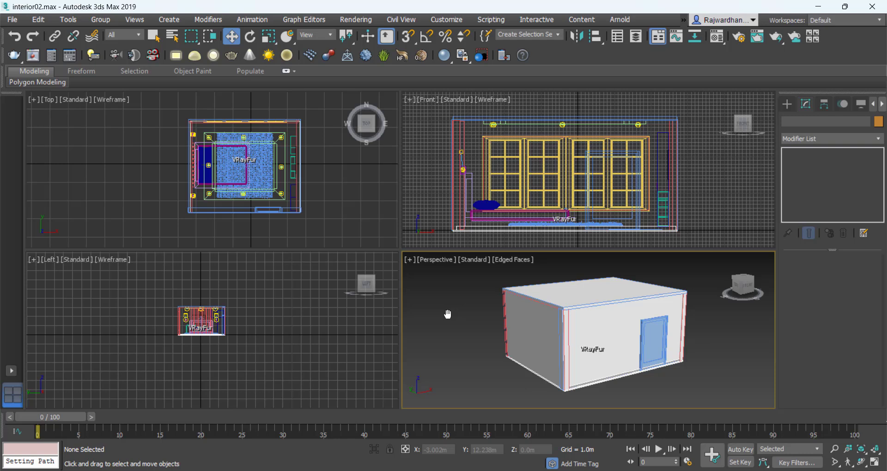
- Draw an open spline line in the Top view, starting outside the door and looping counter-clockwise around the inside of the room
mouse_move(326, 217)
middle_down()
mouse_move(335, 213)
mouse_move(329, 218)
middle_up()
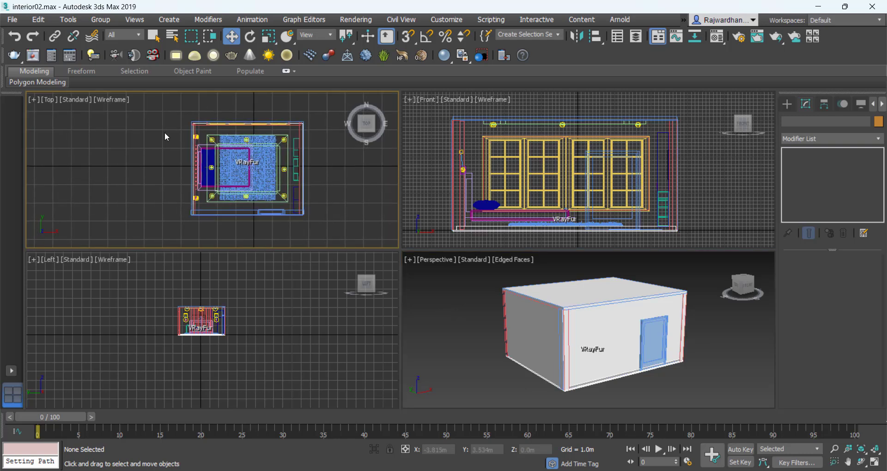
scroll(222, 176, up, 2)
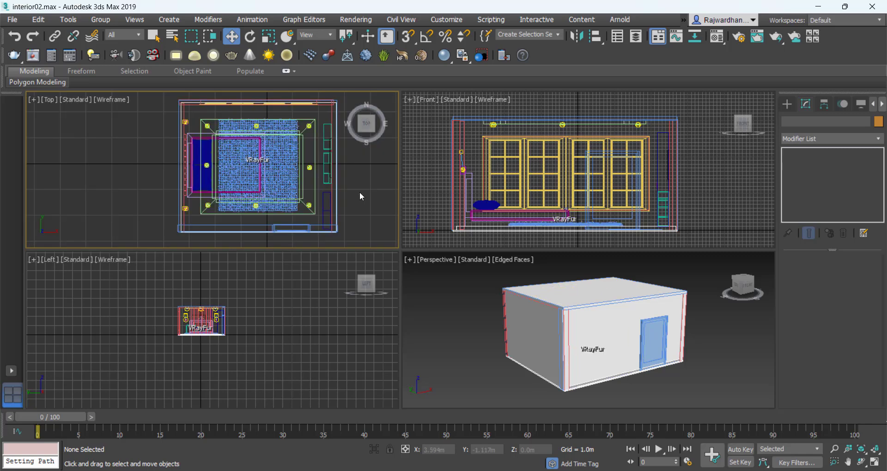
middle_drag(362, 196, 341, 193)
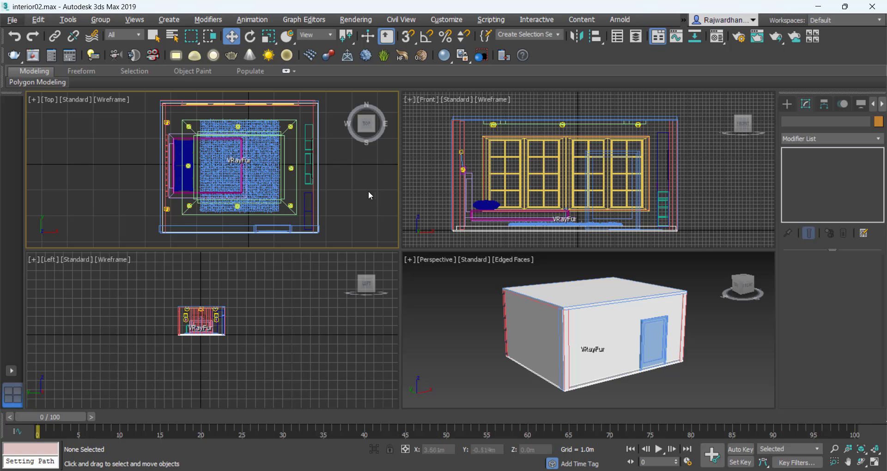
key(alt+w)
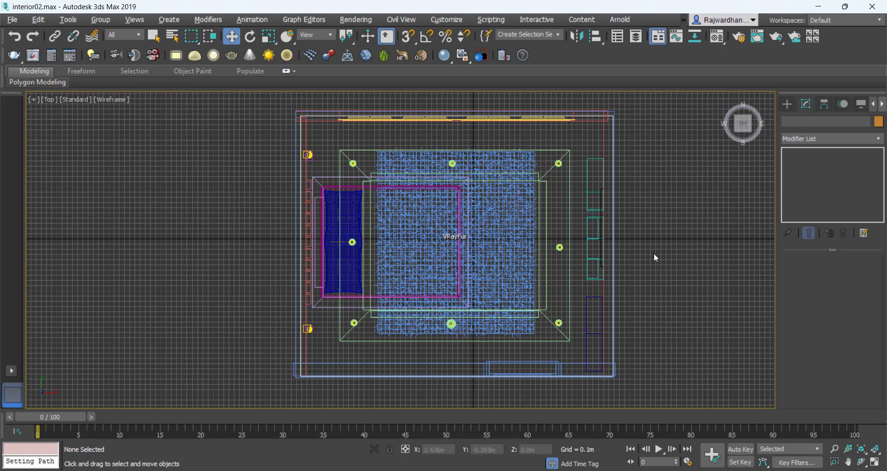
middle_drag(653, 256, 604, 236)
scroll(550, 242, down, 4)
middle_drag(551, 242, 454, 216)
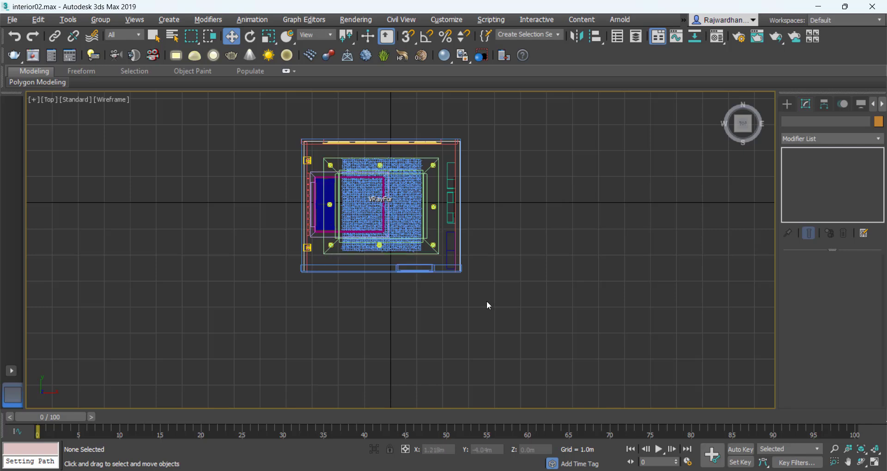
click(788, 104)
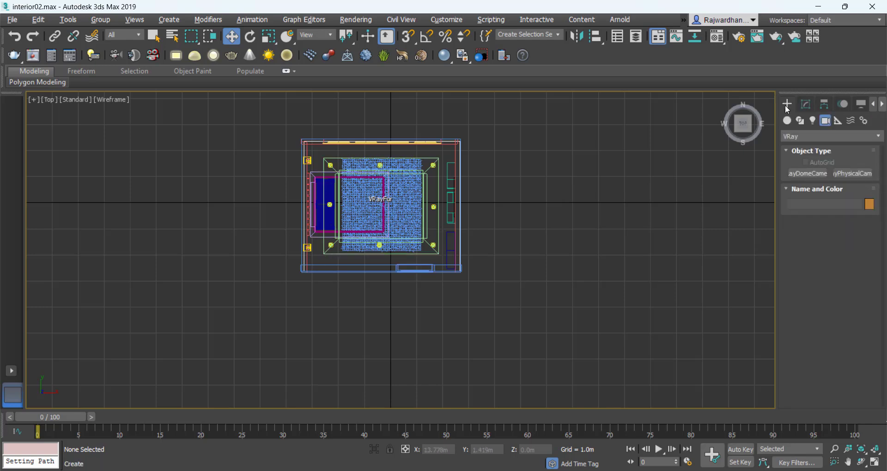
click(788, 122)
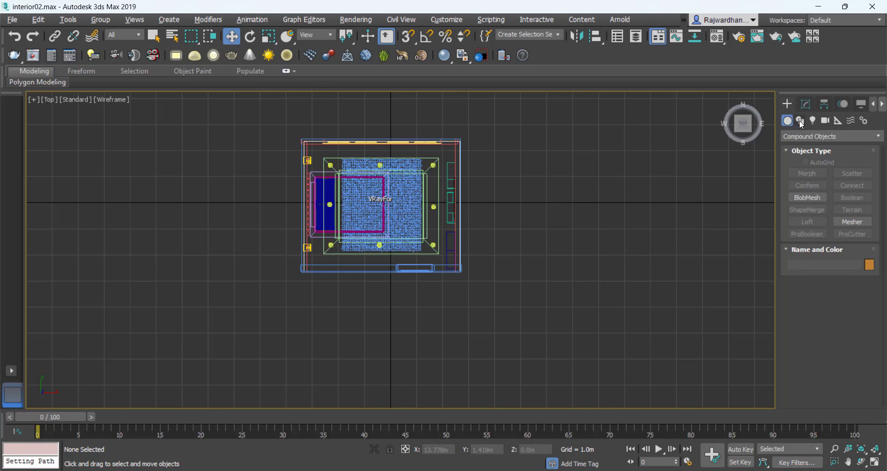
click(800, 122)
click(810, 184)
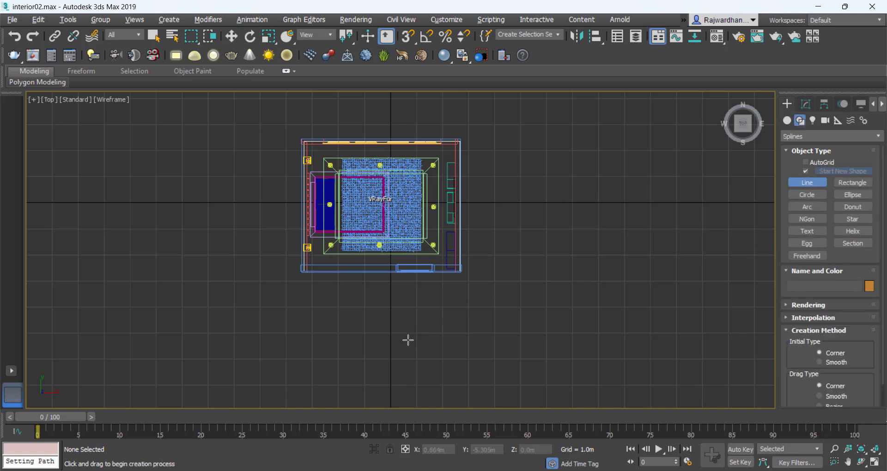
click(407, 325)
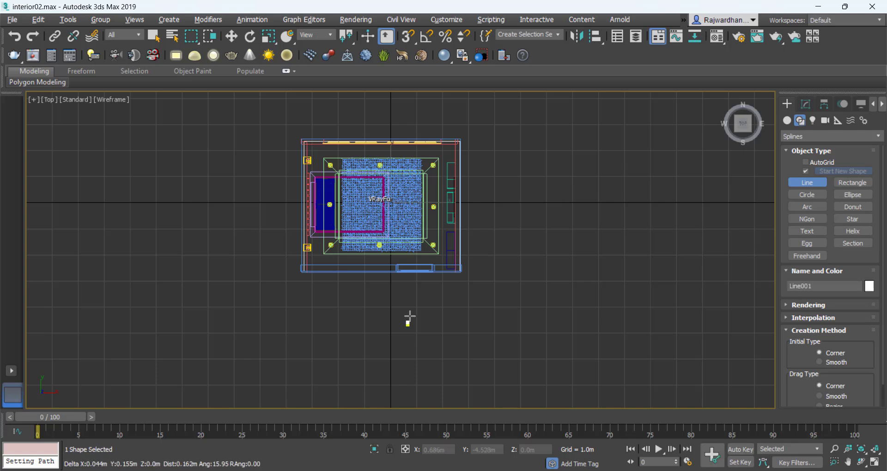
click(423, 255)
click(433, 214)
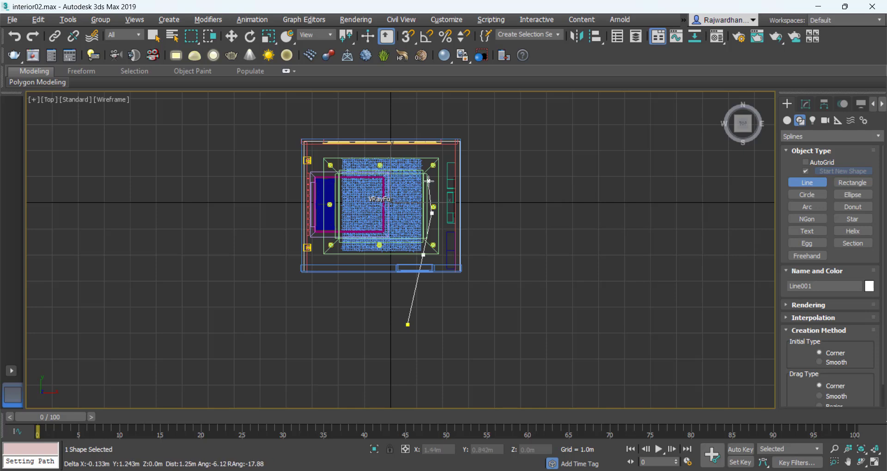
click(428, 182)
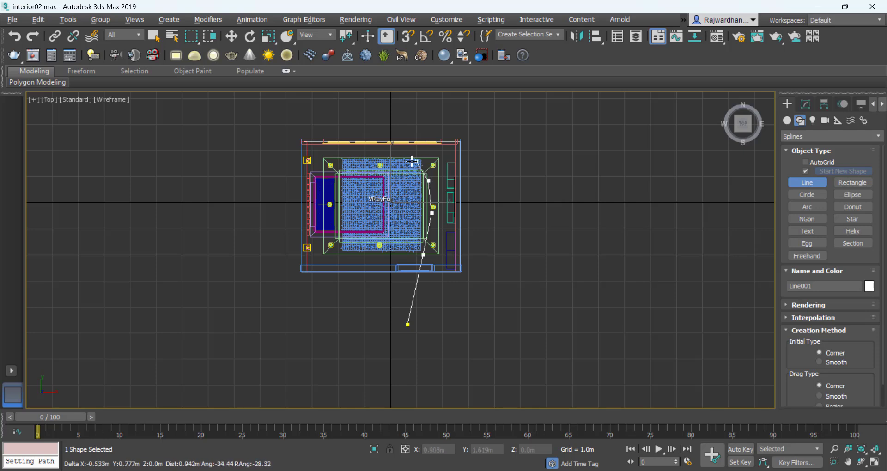
click(332, 170)
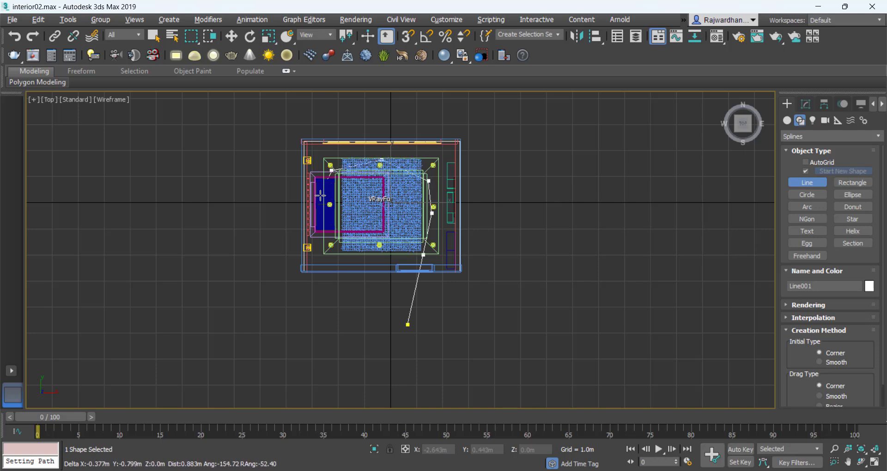
click(373, 257)
click(407, 243)
right_click(407, 243)
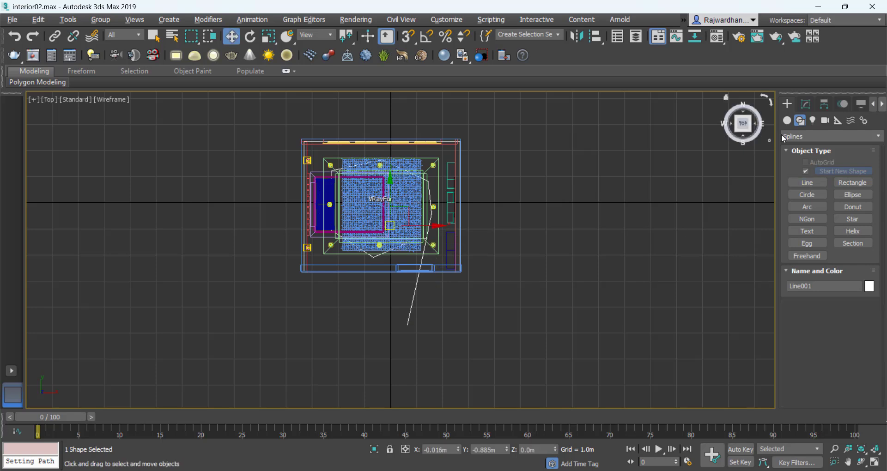
- Fillet the line's vertices on the right side of the room and at the middle of the window side
click(806, 104)
click(788, 153)
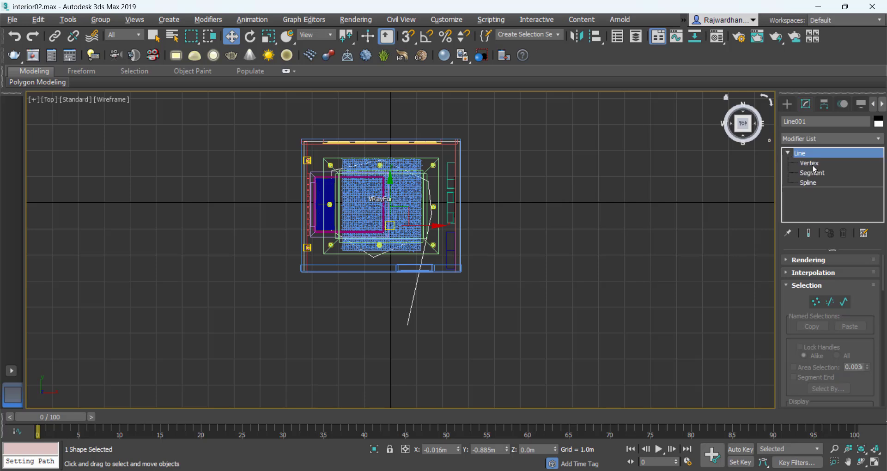
click(810, 164)
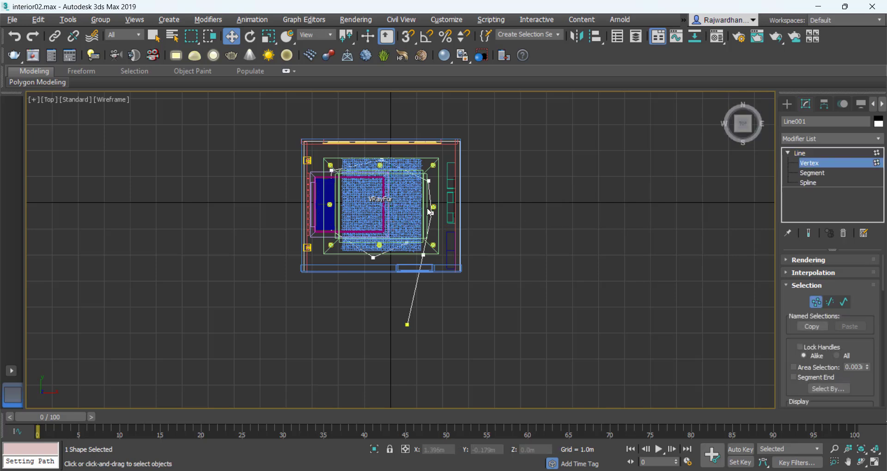
click(444, 221)
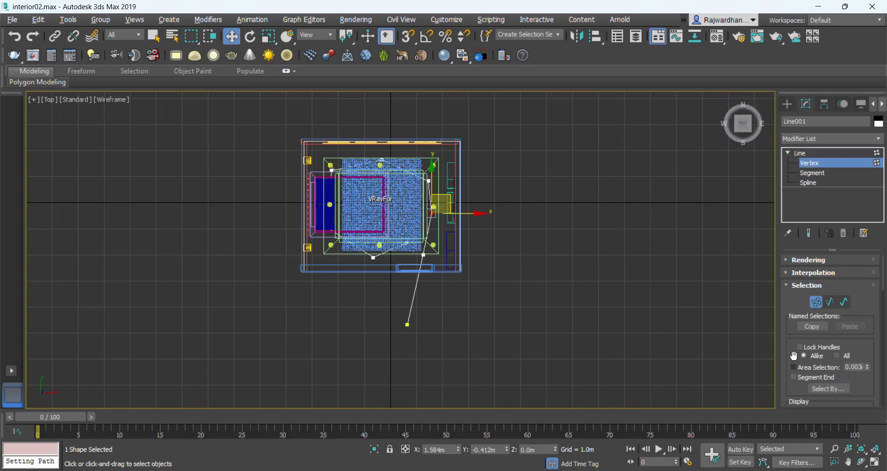
scroll(795, 342, down, 5)
scroll(803, 335, up, 5)
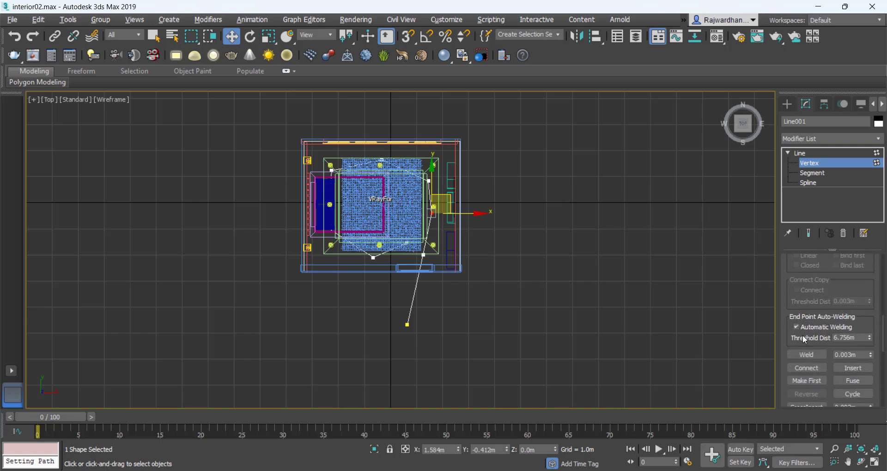
scroll(805, 332, down, 5)
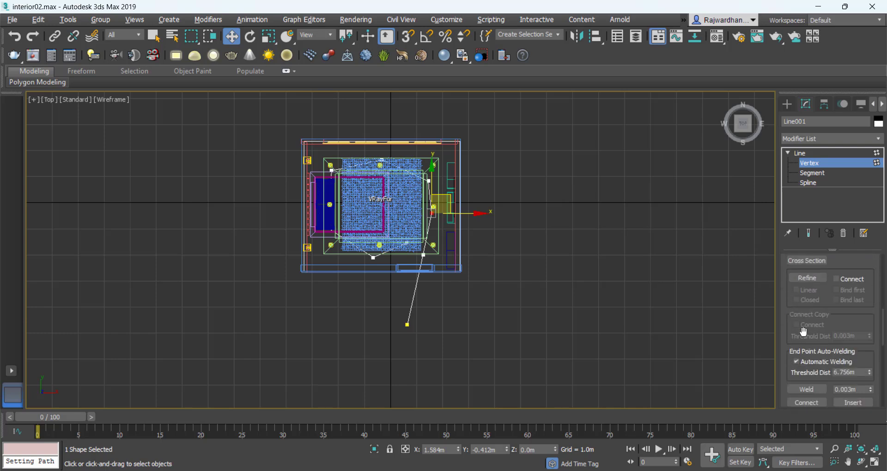
drag(872, 354, 870, 341)
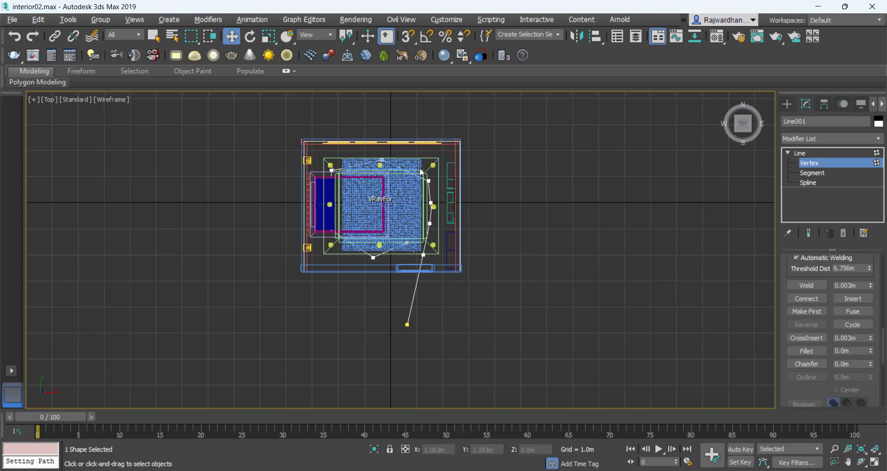
click(430, 181)
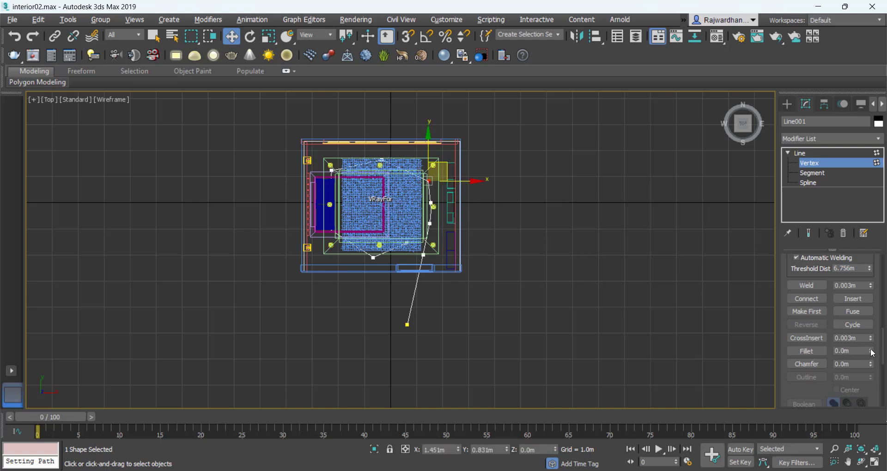
drag(873, 354, 868, 334)
- Fillet the line's upper-left vertex by about 0.43 m, round its lower-left and bottom vertices too, and finish vertex editing
drag(324, 167, 340, 179)
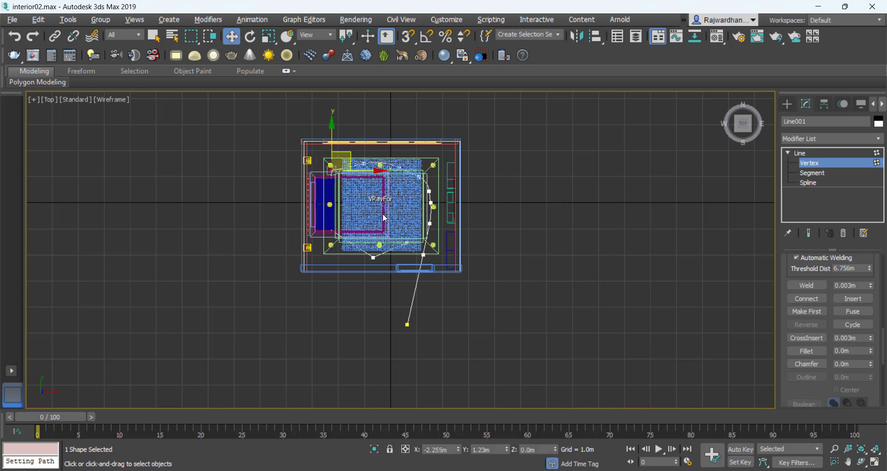
drag(872, 352, 870, 338)
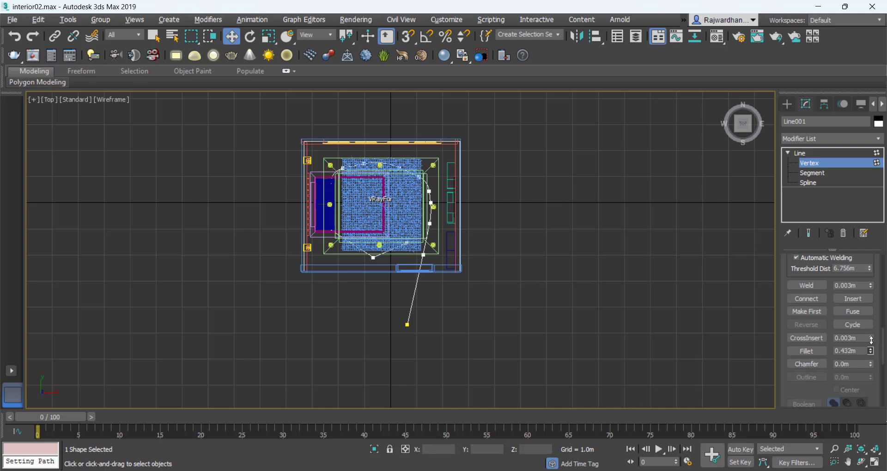
click(339, 242)
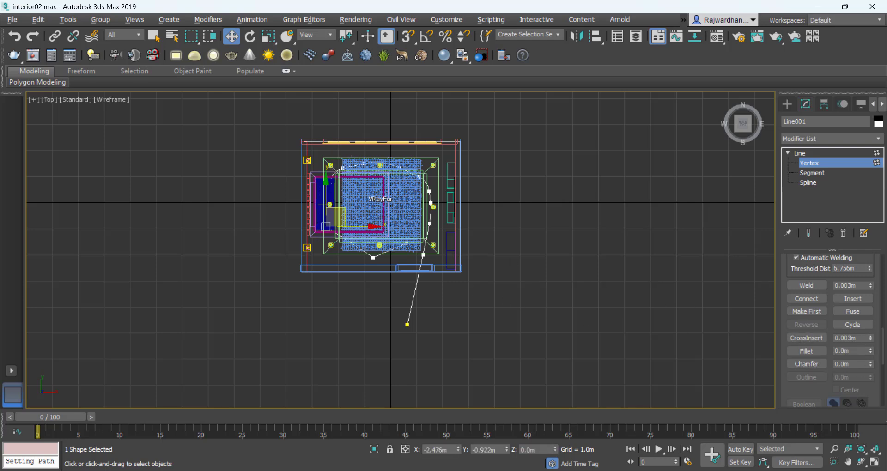
drag(871, 353, 867, 334)
drag(390, 266, 390, 266)
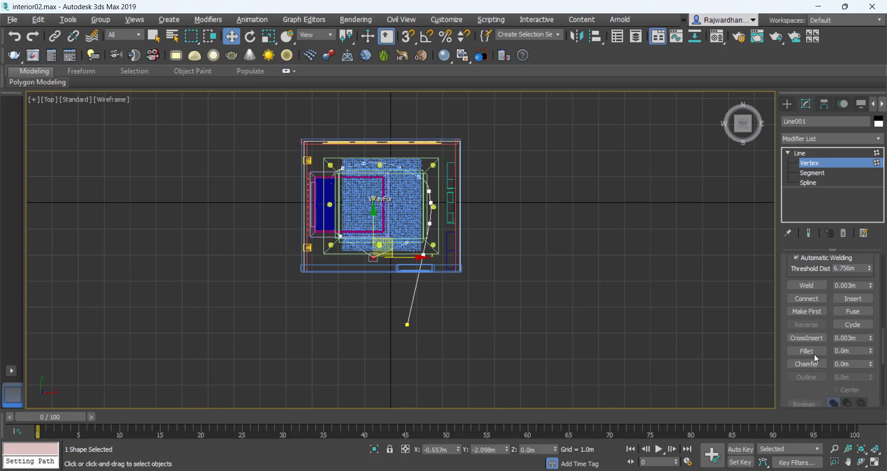
drag(873, 354, 866, 336)
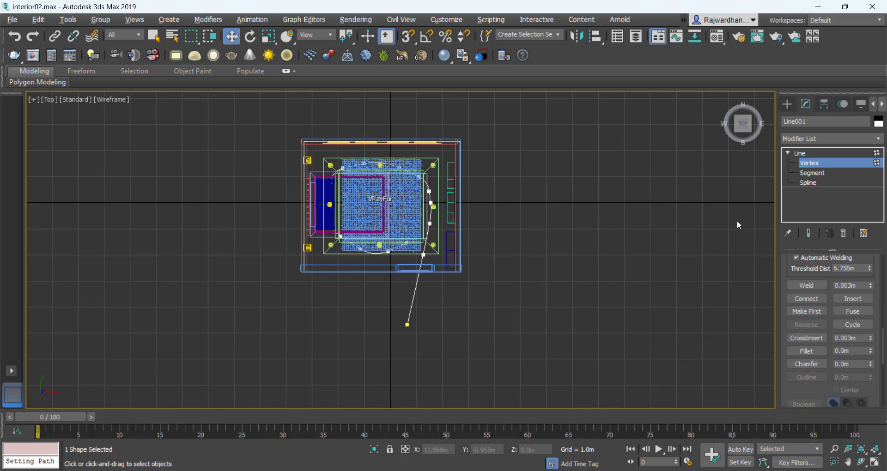
click(810, 165)
click(525, 287)
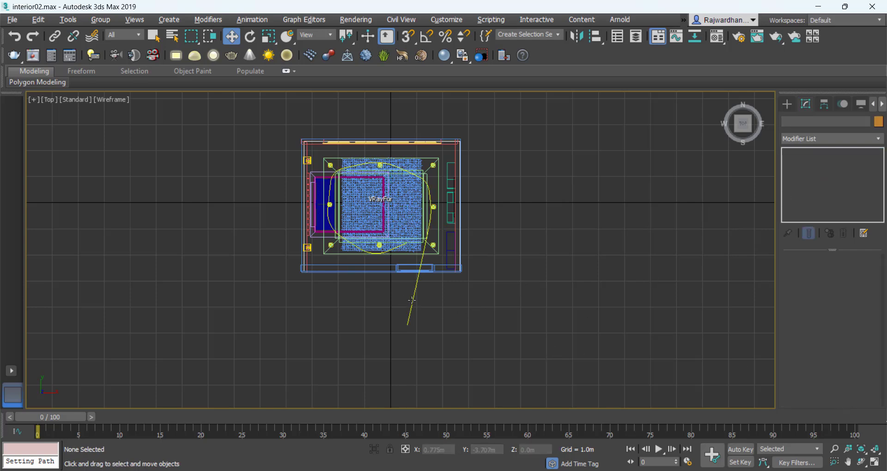
click(413, 300)
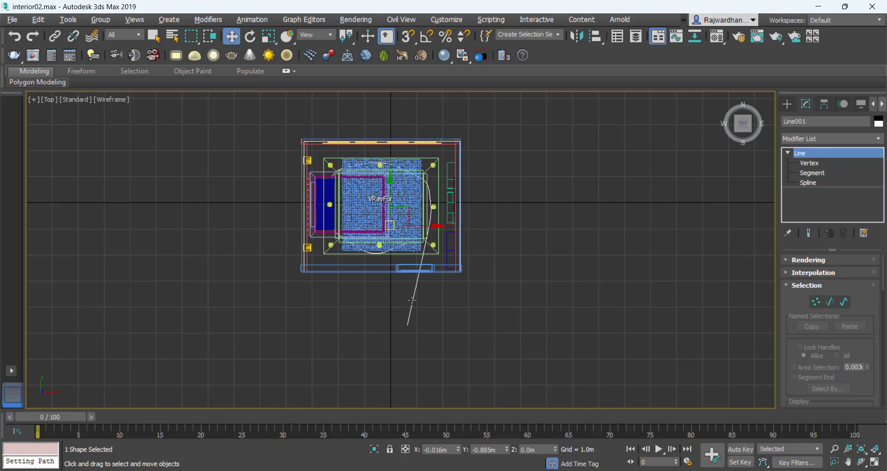
- Choose the VRay physical camera as the object to create
click(787, 105)
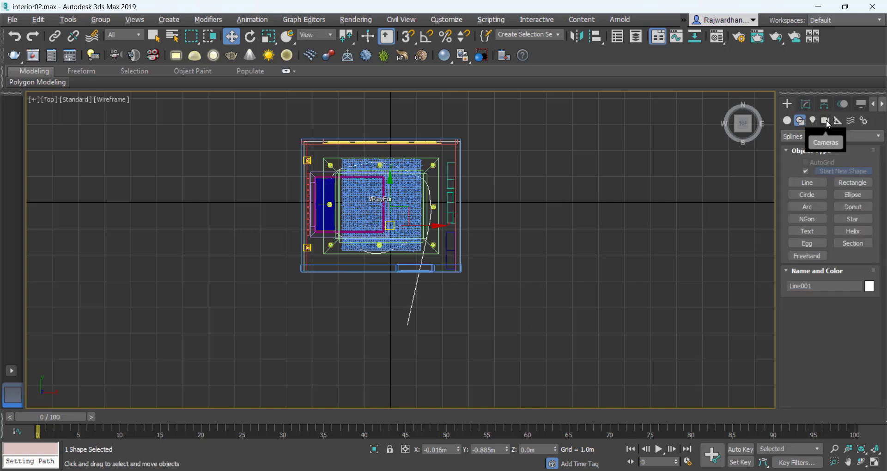
click(826, 121)
click(812, 137)
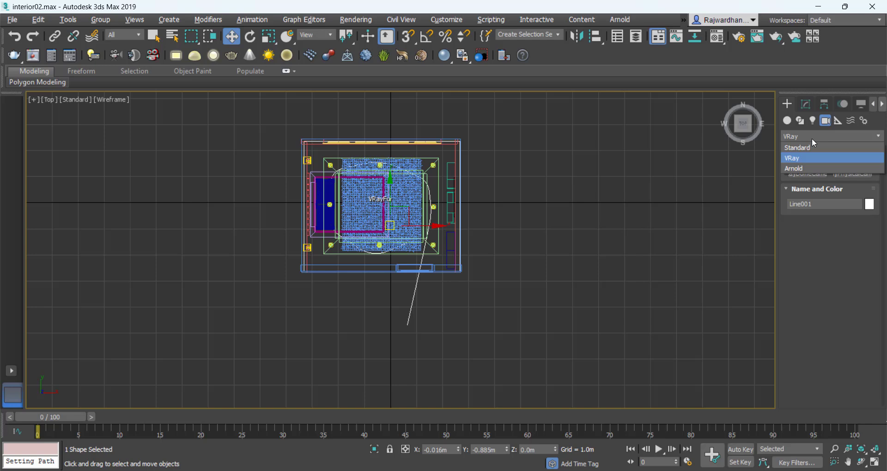
click(808, 164)
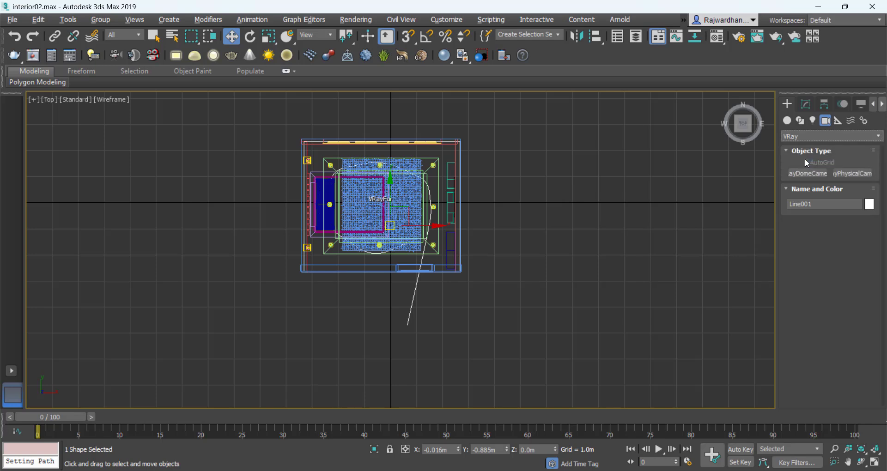
click(853, 174)
click(400, 349)
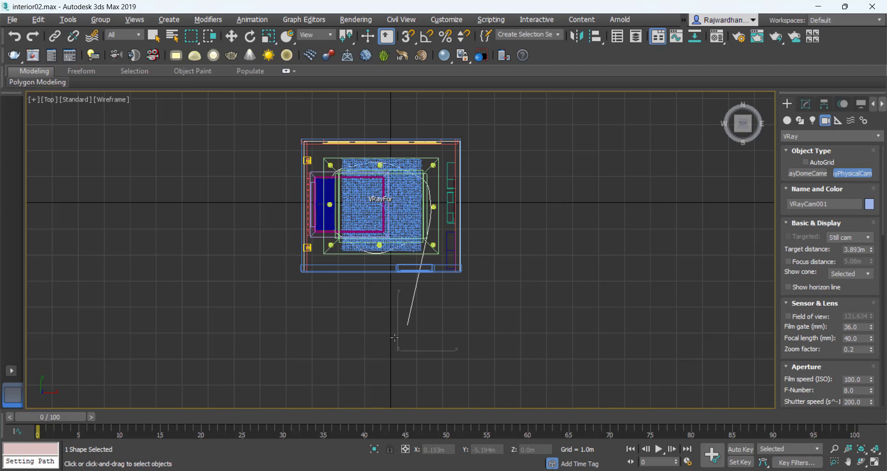
key(alt+w)
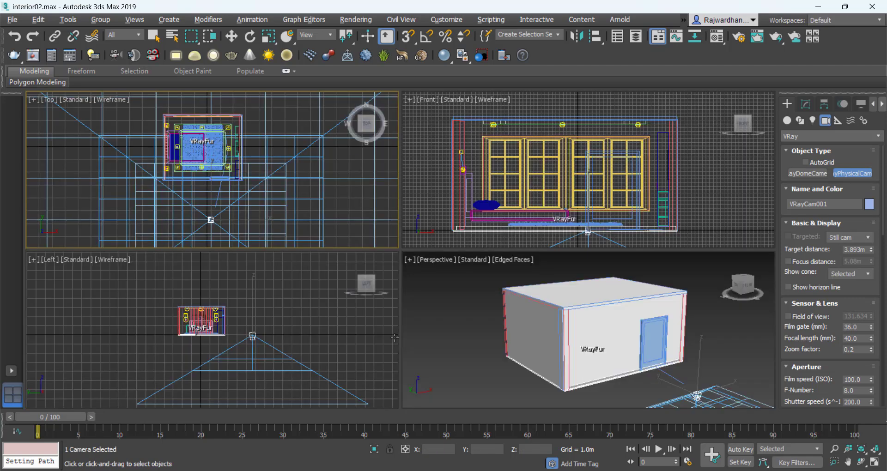
middle_click(259, 349)
key(Delete)
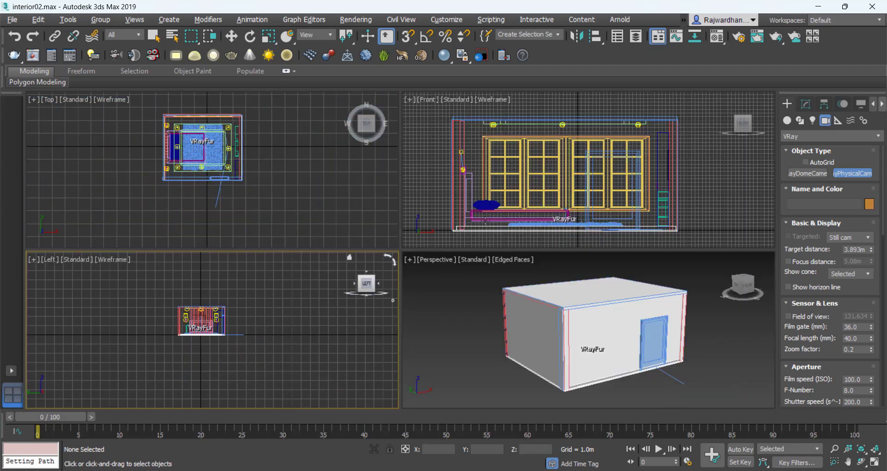
- Place a VRay physical camera in the Front view just outside the room's right wall
middle_drag(502, 216, 523, 200)
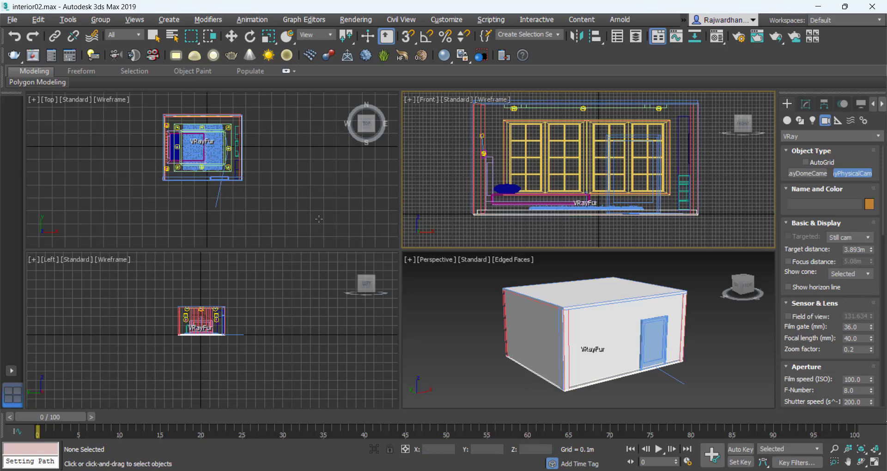
middle_drag(608, 183, 596, 191)
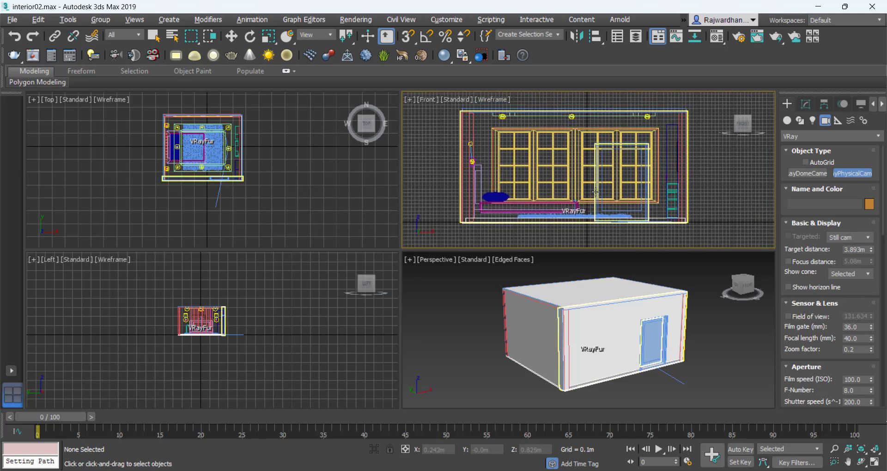
scroll(596, 191, down, 3)
middle_drag(256, 337, 271, 347)
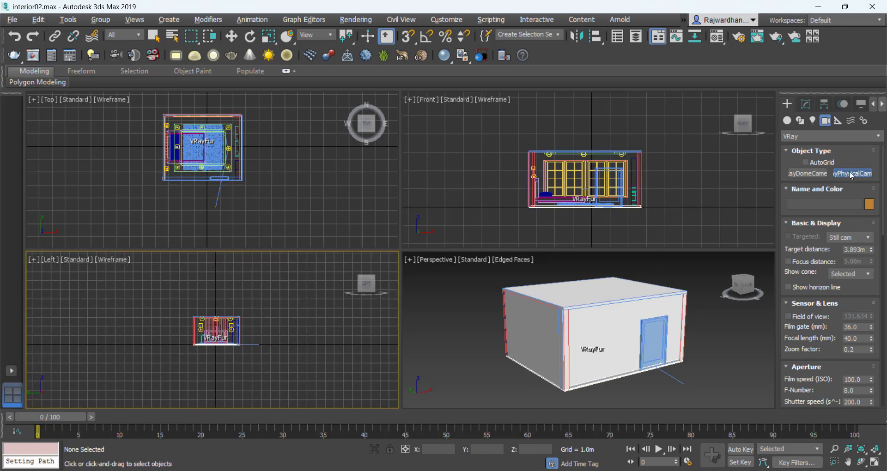
click(660, 189)
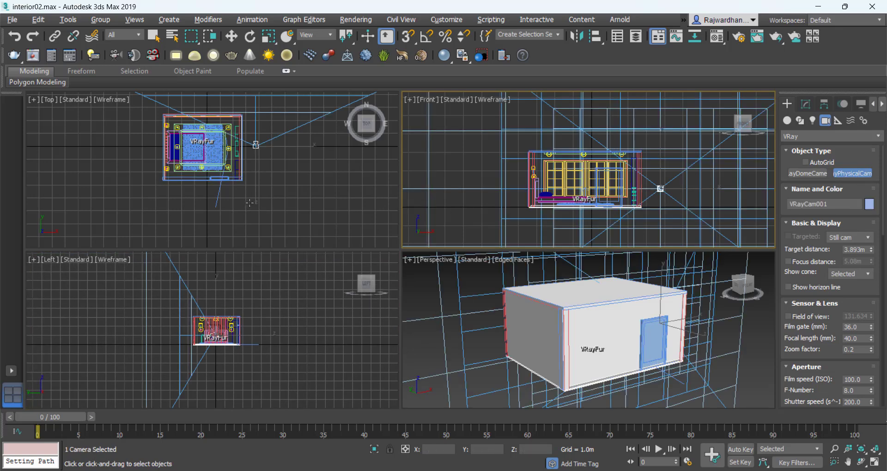
- Move the camera in the Top view to just outside the door, near the start of the path line
scroll(260, 178, down, 3)
key(w)
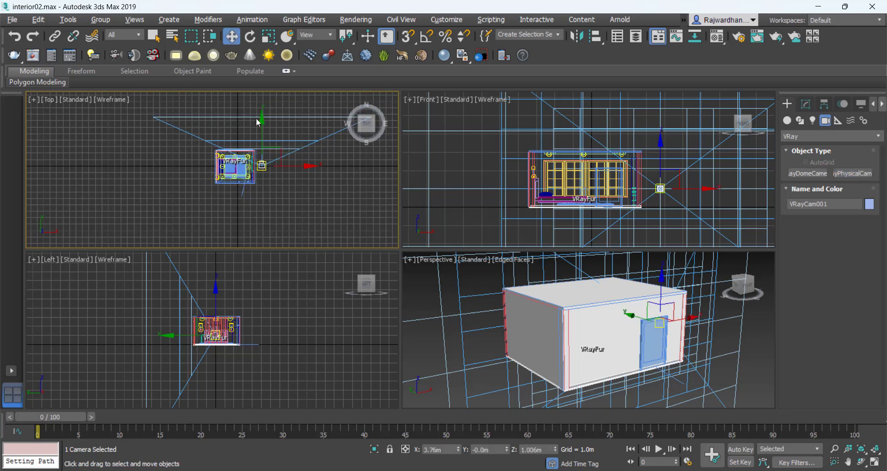
drag(291, 163, 281, 193)
scroll(232, 199, up, 3)
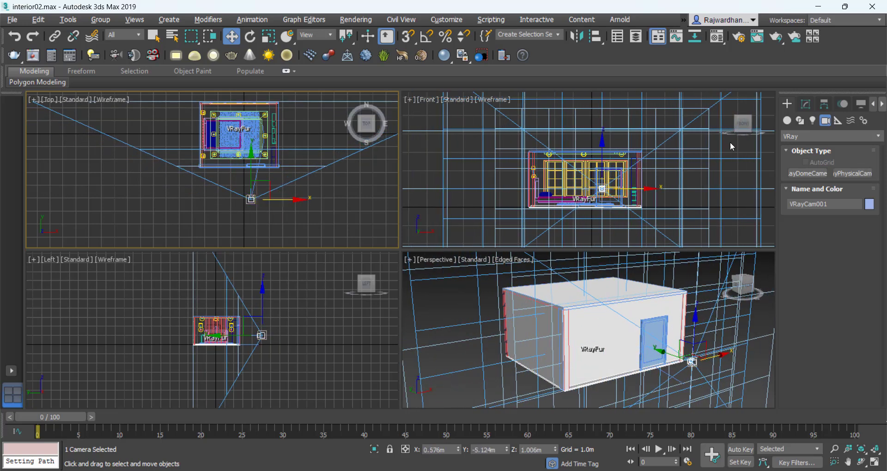
- Show the camera's view in the Perspective viewport and set the camera's zoom factor to 0.22
click(807, 103)
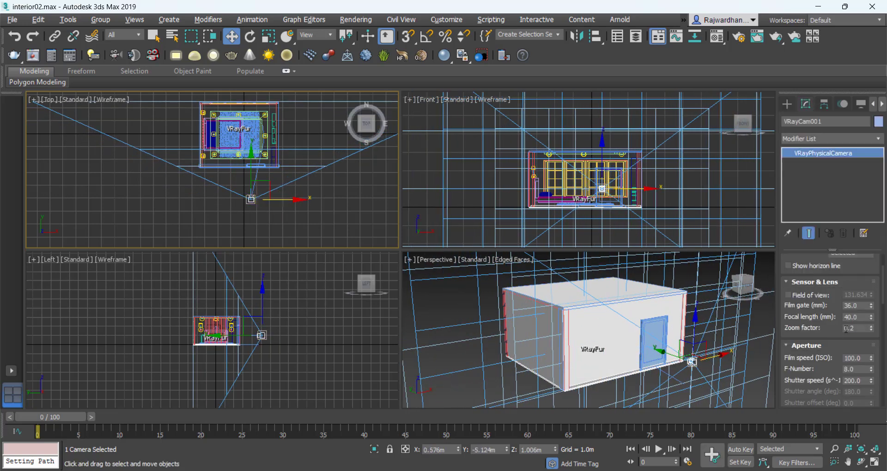
drag(818, 301, 818, 309)
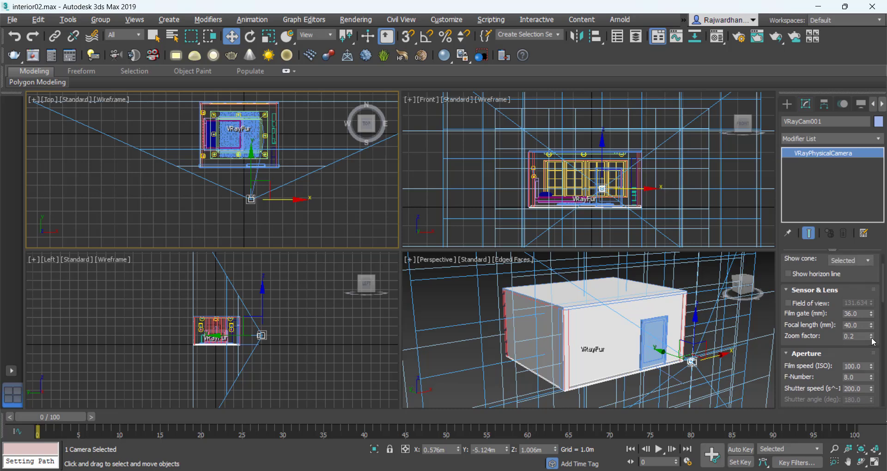
drag(872, 339, 872, 340)
middle_drag(579, 329, 585, 332)
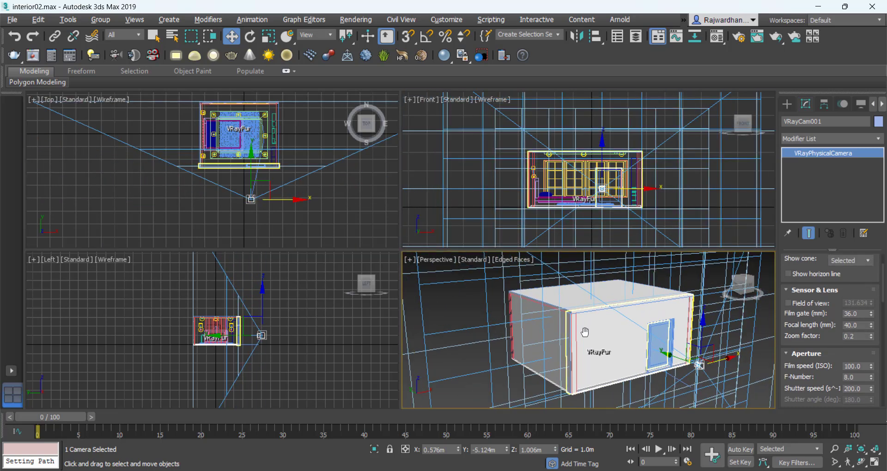
key(c)
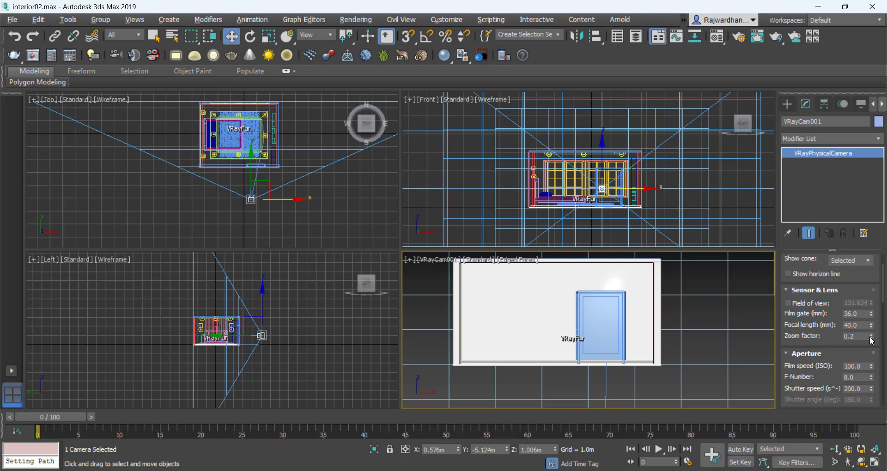
mouse_move(872, 339)
mouse_down()
mouse_move(870, 348)
mouse_move(870, 336)
mouse_up()
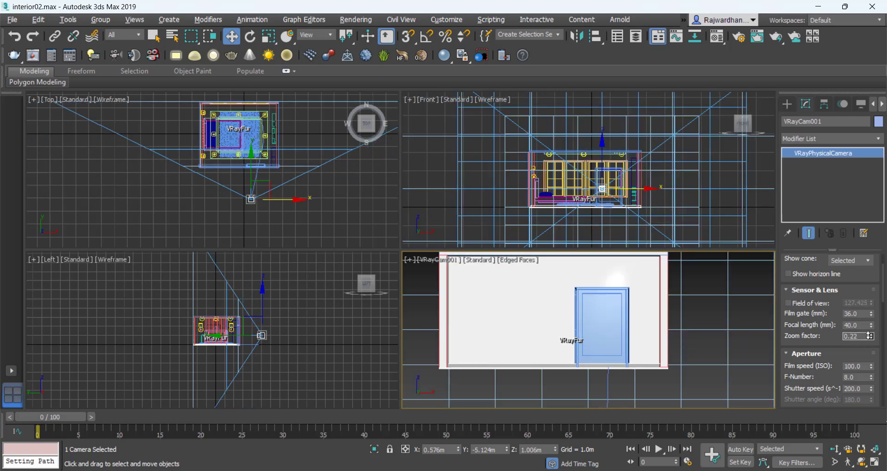
- Set the camera's film gate to 29.16 mm and its focal length to 31.6 mm
scroll(827, 311, up, 2)
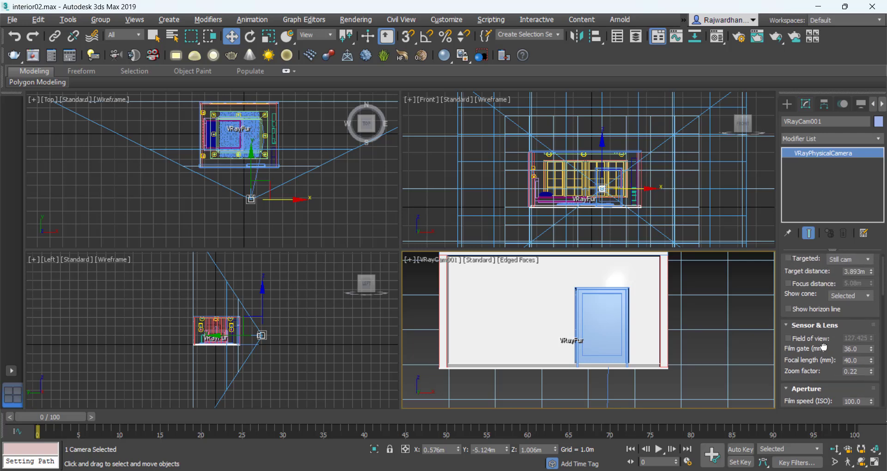
mouse_move(874, 366)
mouse_down()
mouse_move(868, 369)
mouse_move(872, 357)
mouse_up()
scroll(830, 278, up, 1)
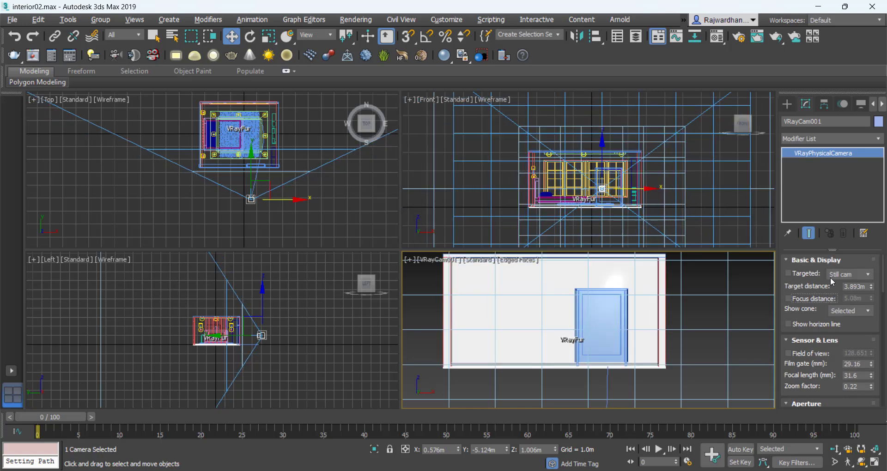
- Shift the camera slightly up and to the left in its own view, and set its target distance to 1.856 m
drag(872, 289, 844, 320)
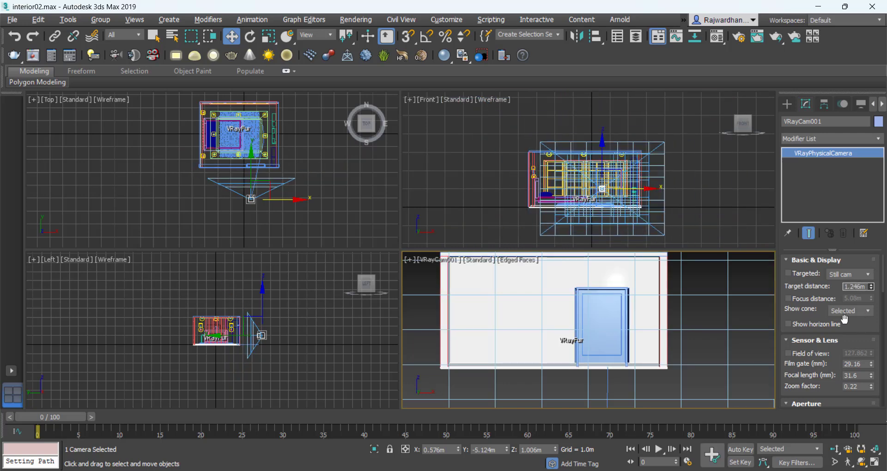
middle_drag(476, 297, 479, 303)
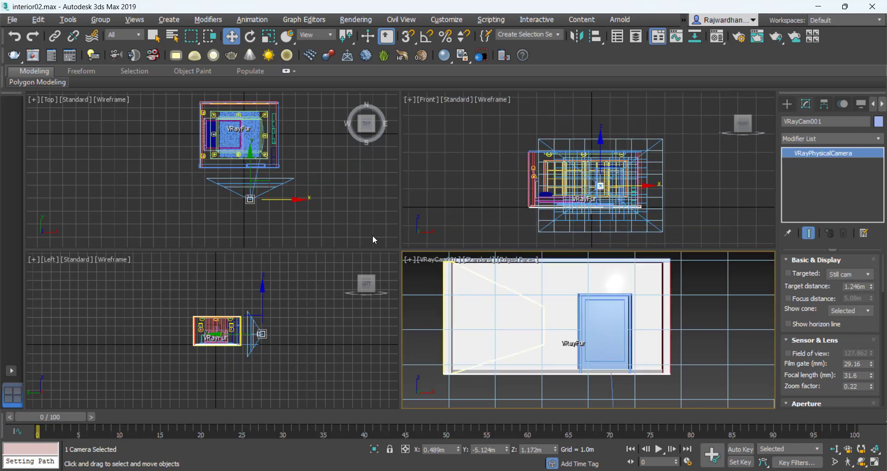
middle_drag(282, 194, 294, 198)
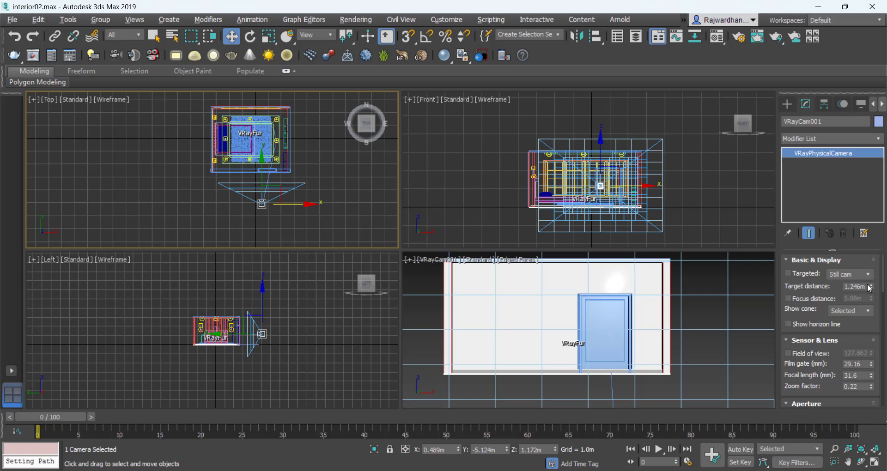
drag(873, 289, 678, 243)
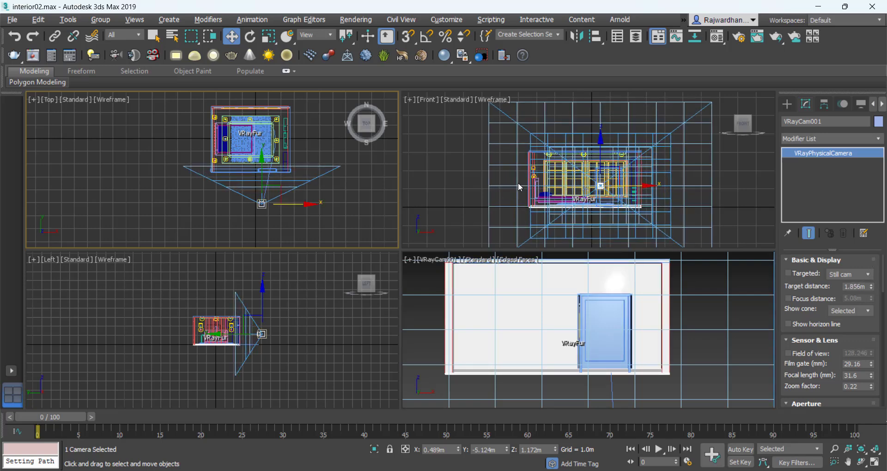
- Raise the path line in the Front view to a height of about 1.335 m
click(459, 181)
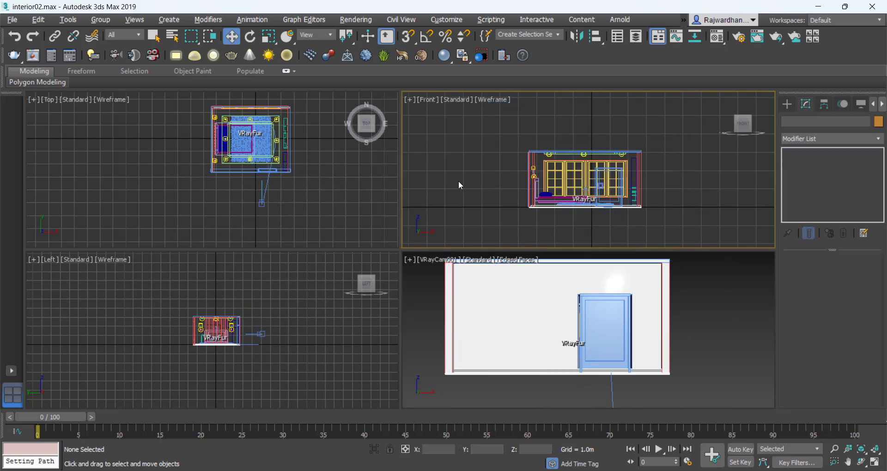
scroll(263, 176, up, 4)
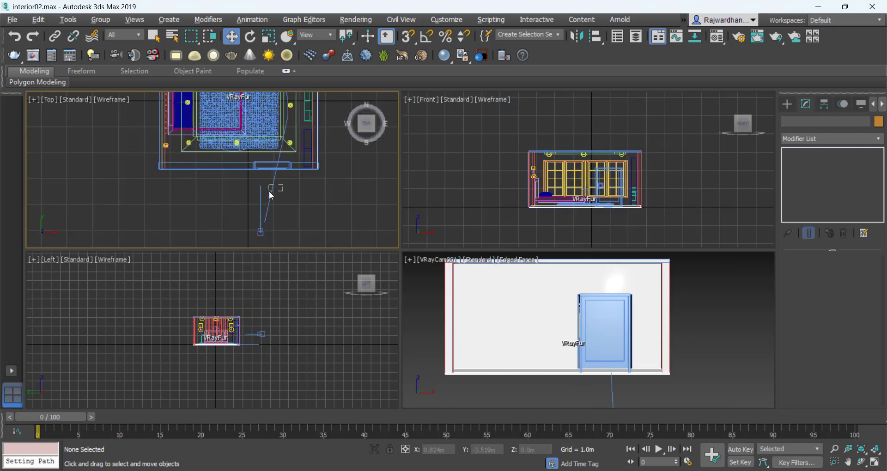
click(271, 196)
middle_drag(590, 223, 589, 230)
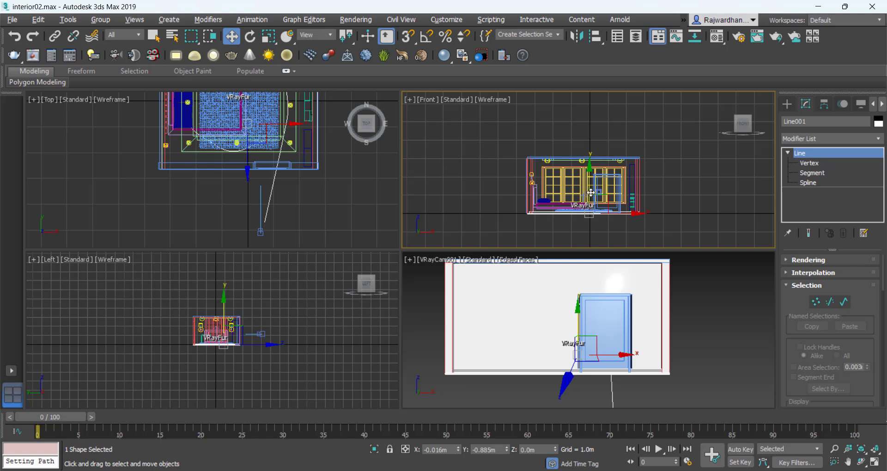
drag(592, 192, 593, 168)
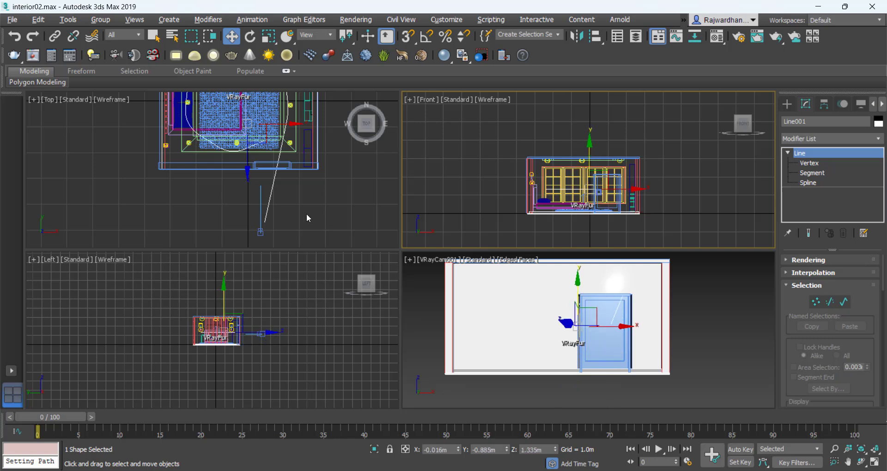
- Move the camera in the Top view close to the path's outer end, at about X 0.789 m, Y -4.743 m
click(291, 215)
middle_drag(290, 214, 278, 184)
click(247, 200)
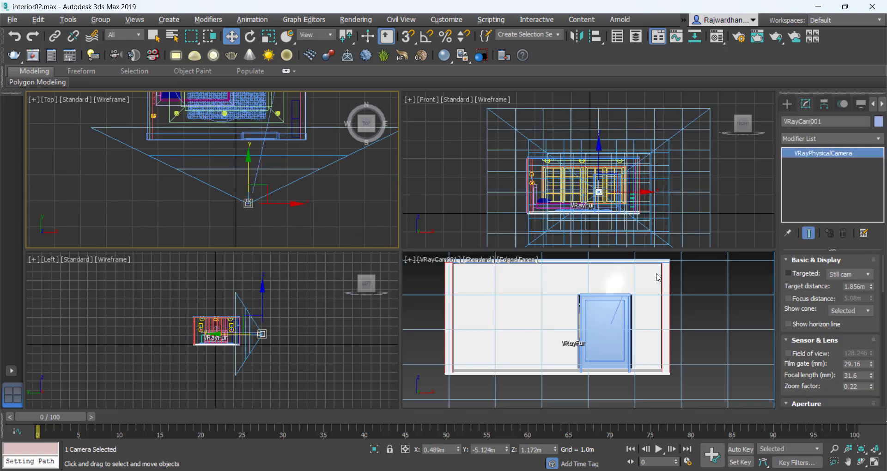
scroll(248, 189, up, 2)
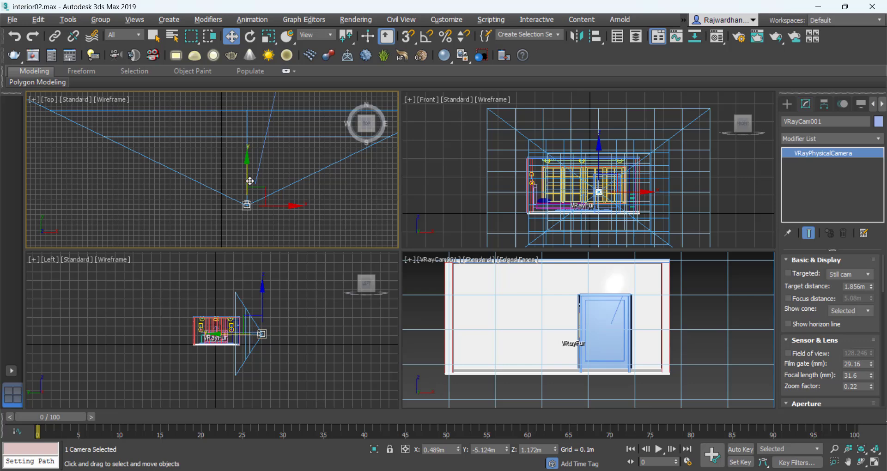
middle_drag(632, 203, 634, 206)
scroll(250, 164, up, 2)
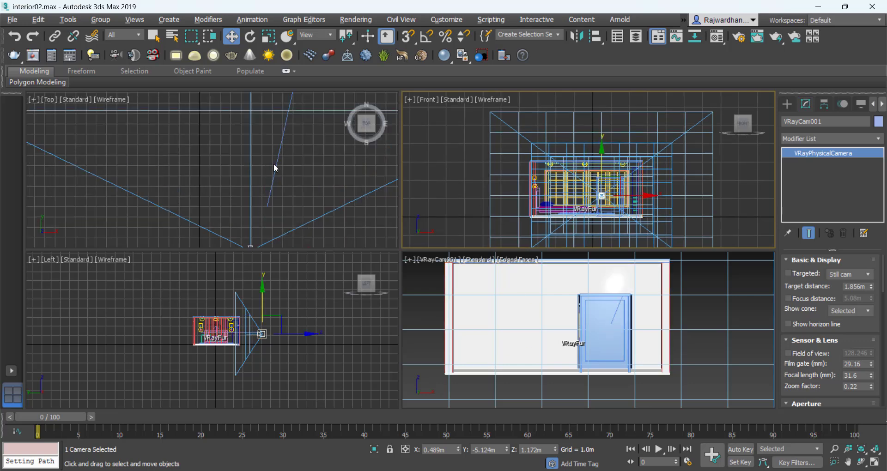
scroll(292, 170, down, 2)
middle_drag(280, 213, 281, 196)
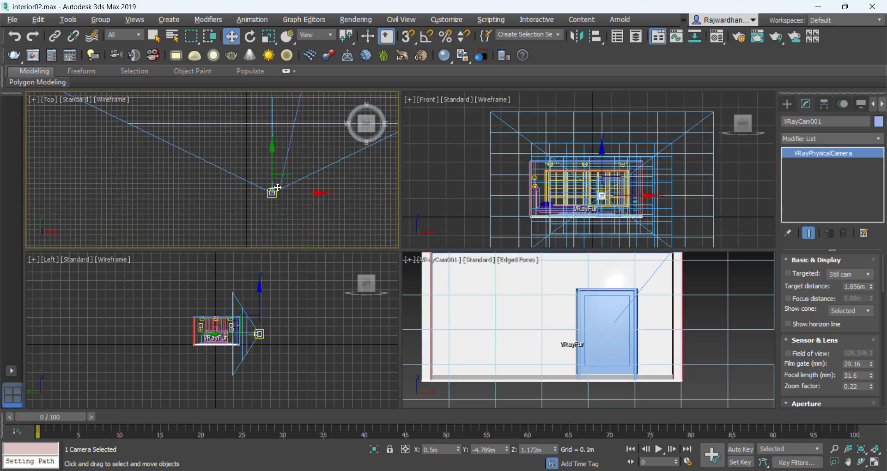
mouse_move(296, 193)
mouse_down()
mouse_move(311, 194)
mouse_move(288, 178)
mouse_up()
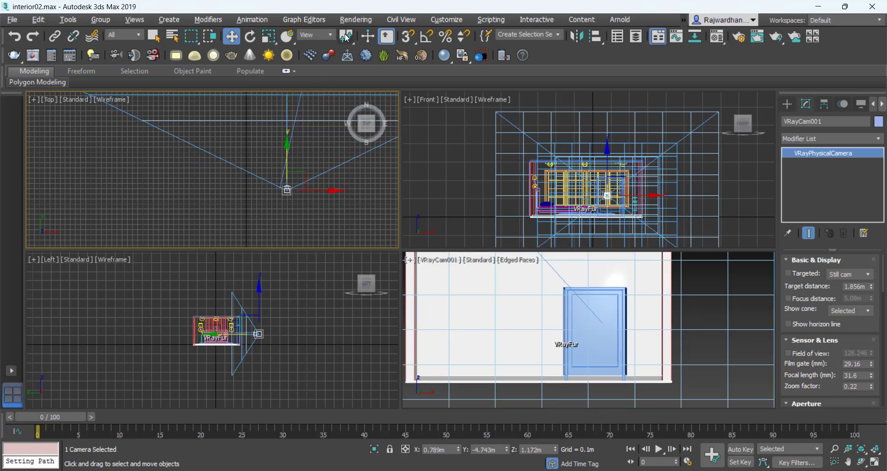
- Apply a Path Constraint to the camera with the spline line as its path
click(250, 20)
mouse_move(266, 85)
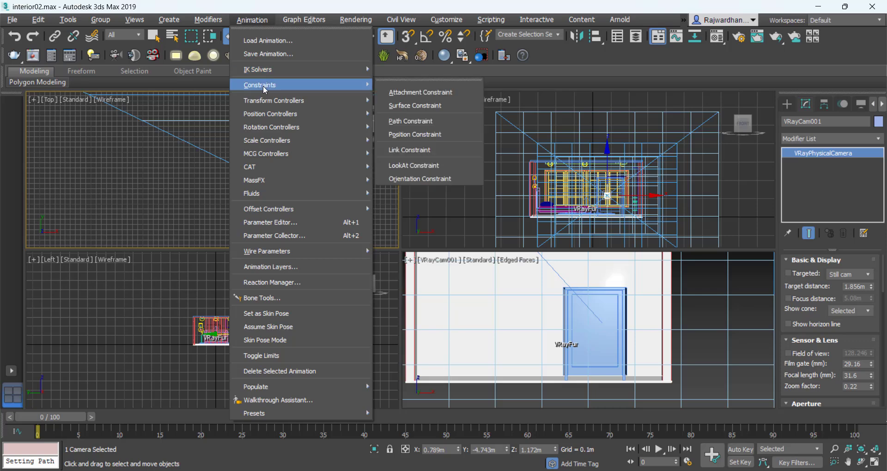
click(409, 121)
scroll(296, 153, up, 3)
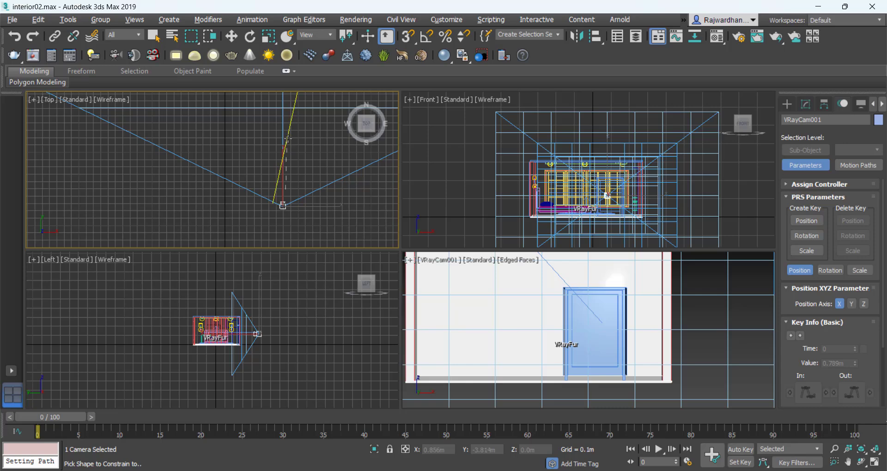
click(288, 138)
middle_drag(304, 193, 288, 223)
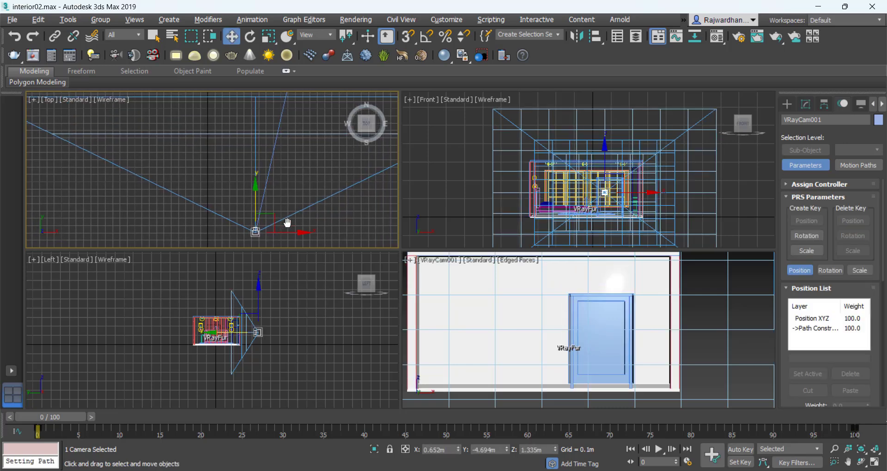
- Slide the camera to 44.085% along the path and enable Follow in its path options
scroll(275, 206, down, 2)
middle_drag(584, 319, 835, 376)
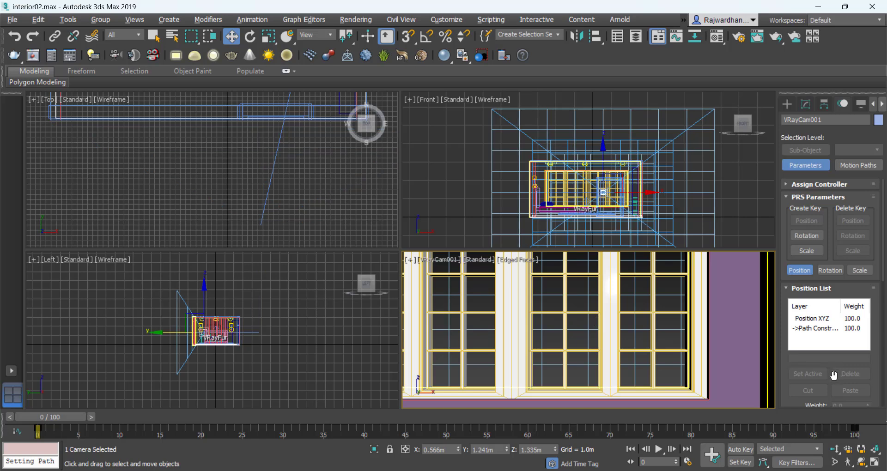
scroll(792, 390, down, 5)
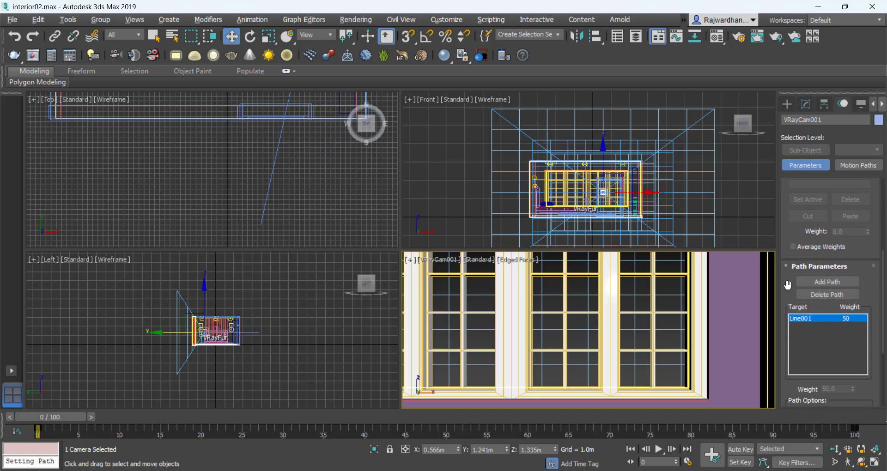
scroll(788, 285, down, 4)
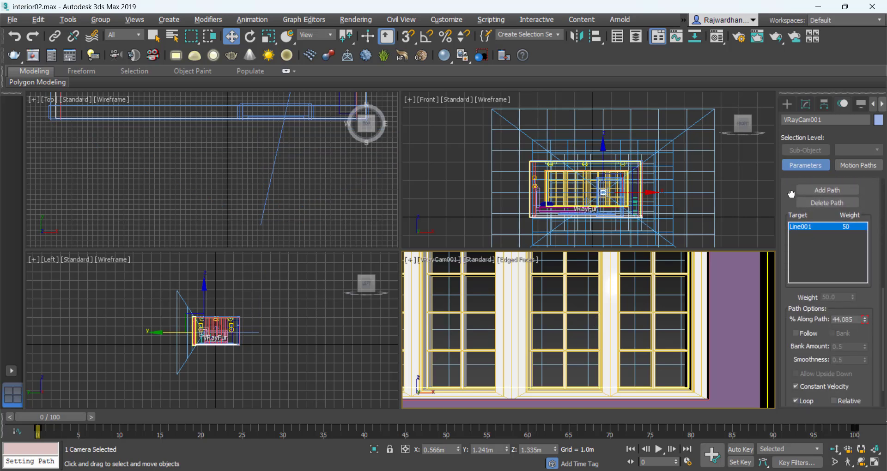
click(796, 333)
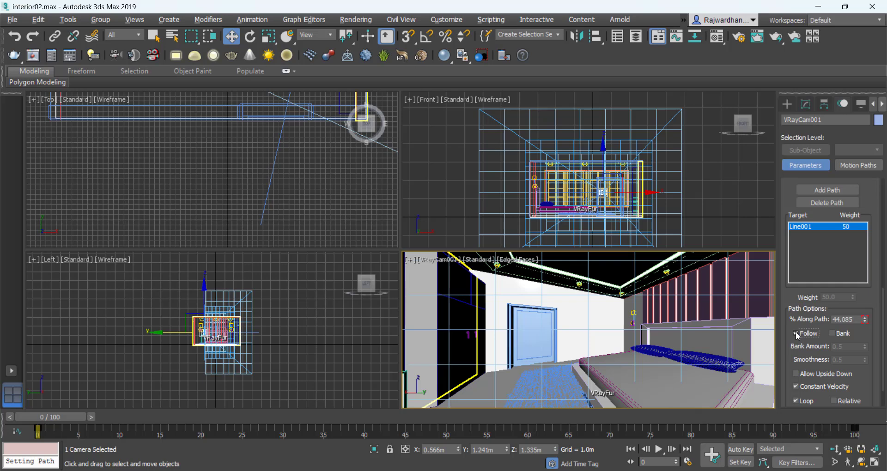
click(796, 333)
click(796, 333)
scroll(273, 180, down, 6)
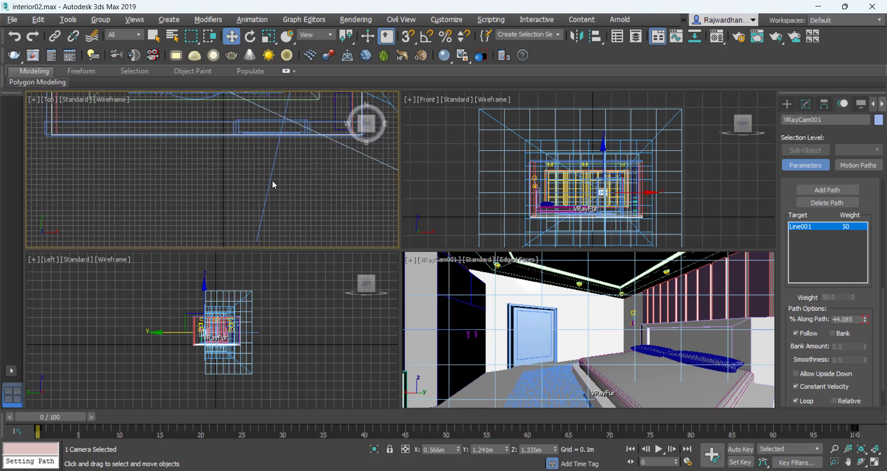
middle_drag(244, 130, 251, 180)
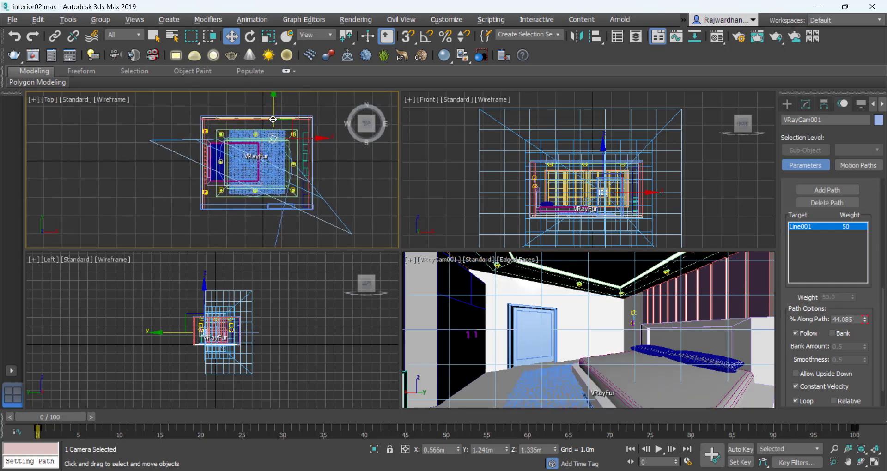
- Move the camera in the Top view to the path's outer end, outside the room, at about X 0.653 m, Y -4.694 m
drag(273, 112, 297, 222)
middle_drag(308, 205, 275, 160)
scroll(259, 206, down, 2)
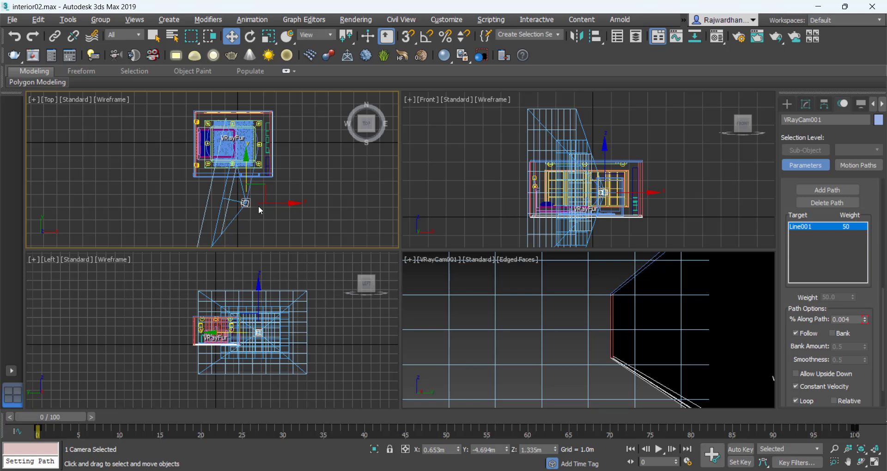
- Rotate the camera in the Top view to about 0.234° around Z so that it faces the door wall
key(e)
mouse_move(204, 188)
mouse_down()
mouse_move(233, 157)
mouse_move(231, 148)
mouse_move(238, 198)
mouse_move(221, 120)
mouse_up()
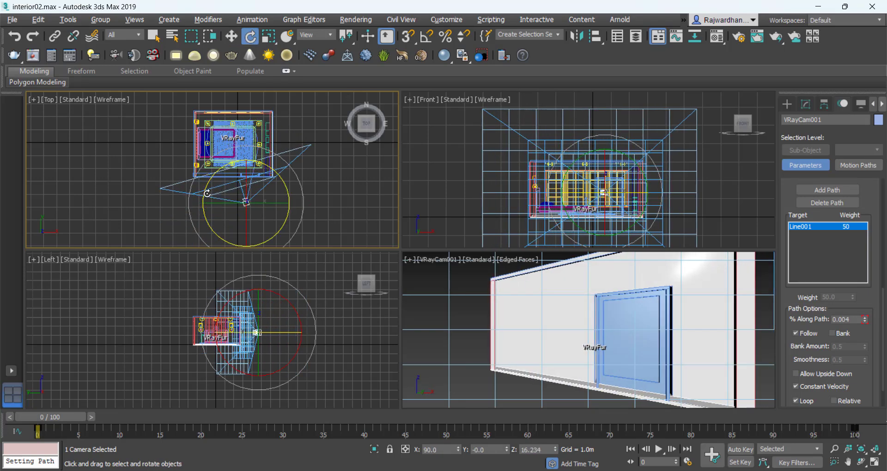
mouse_move(204, 197)
mouse_down()
mouse_move(222, 165)
mouse_move(218, 177)
mouse_up()
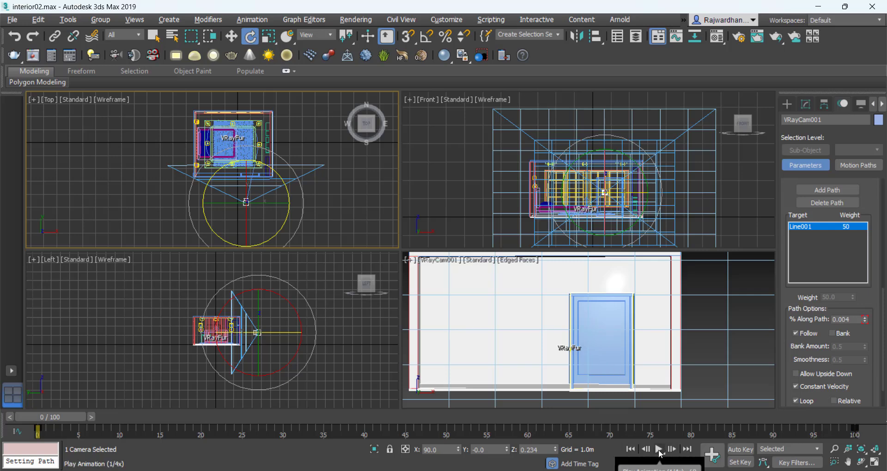
- Play the camera's motion along the path, stop playback and return to frame 0
click(659, 452)
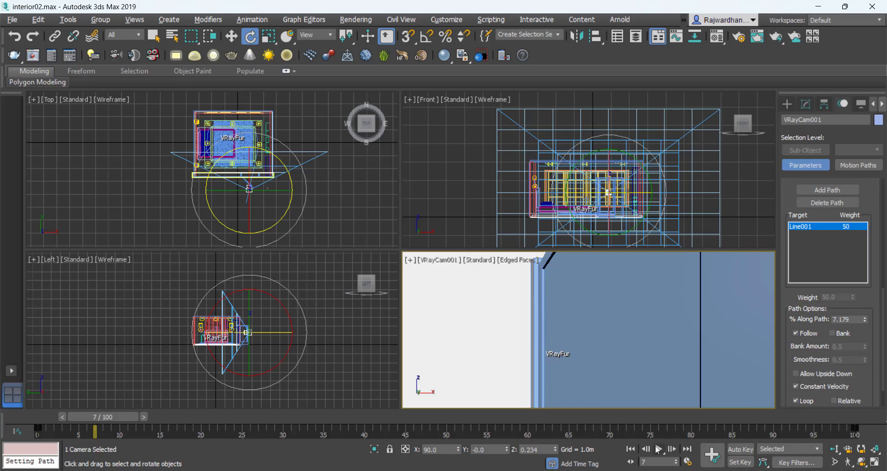
click(659, 451)
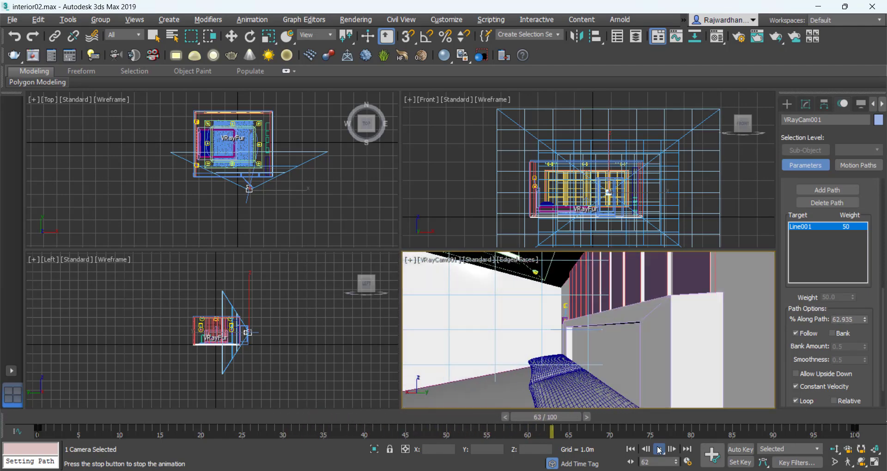
click(659, 451)
key(e)
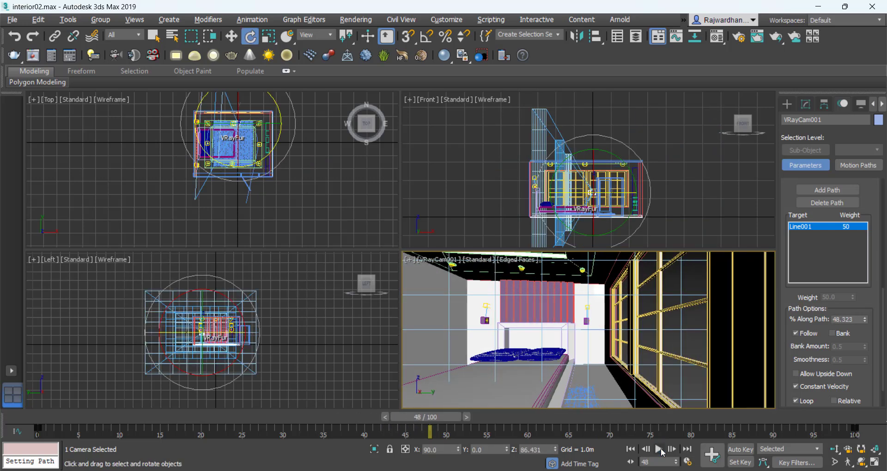
drag(426, 417, 34, 414)
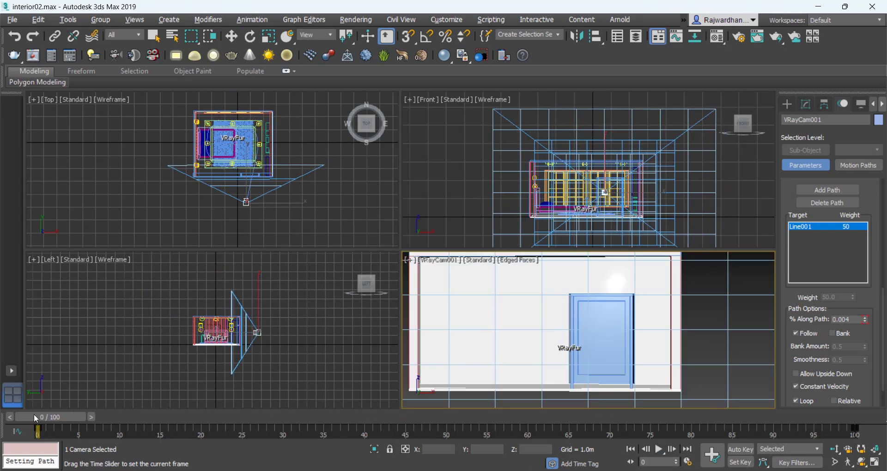
- Examine the VRay camera's settings, including DoF & Motion blur and Color & Exposure
click(338, 176)
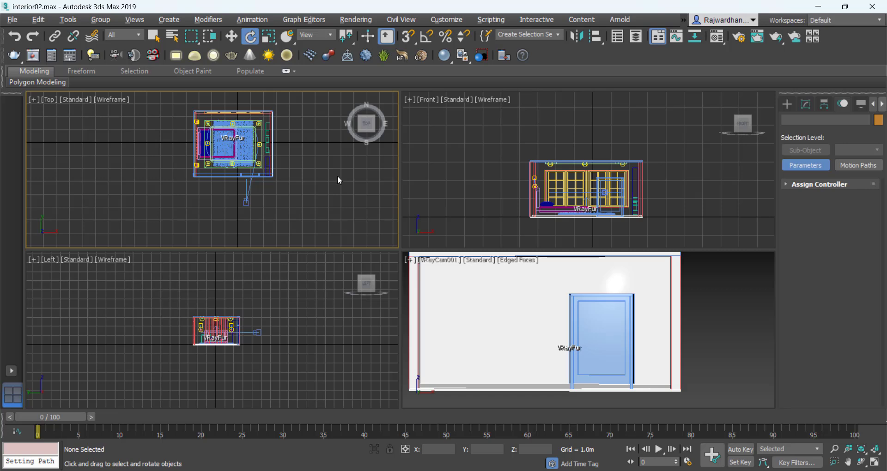
click(246, 201)
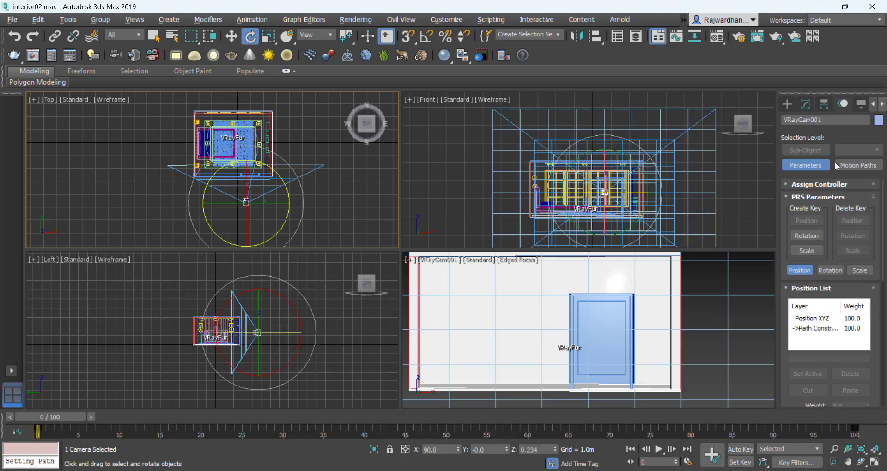
click(807, 104)
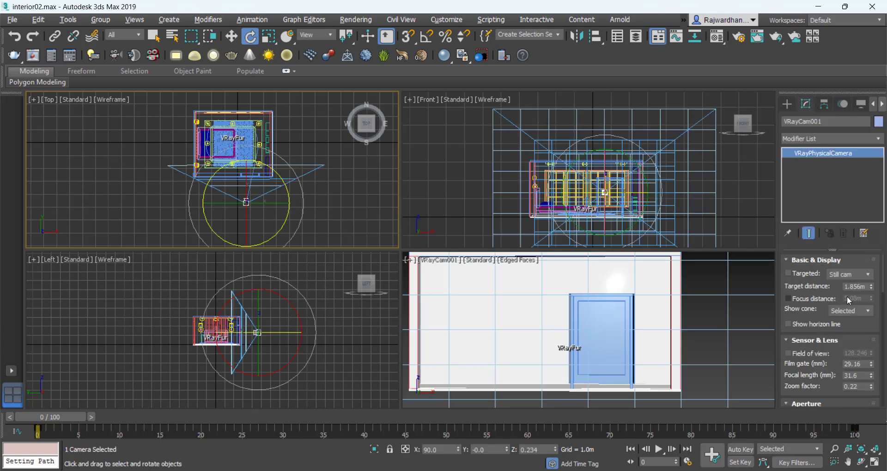
scroll(840, 355, down, 8)
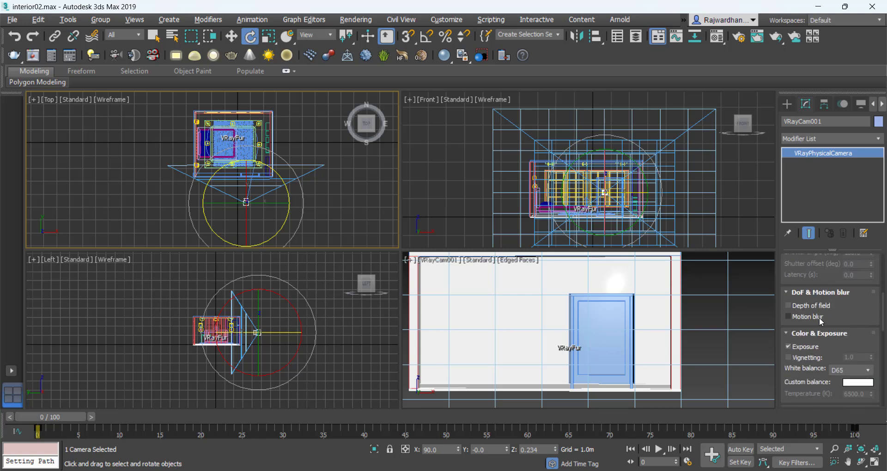
scroll(819, 318, down, 3)
- Delete the pivot door's Open (degrees) key at frame 10 and return to frame 0
click(613, 330)
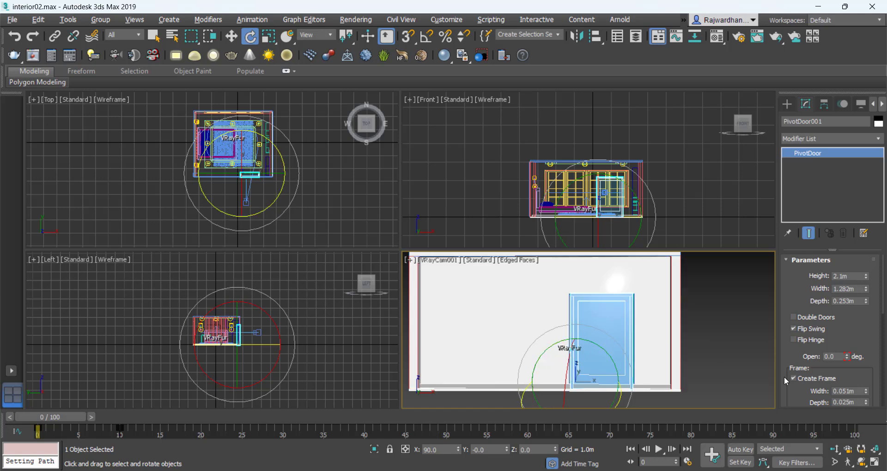
click(659, 449)
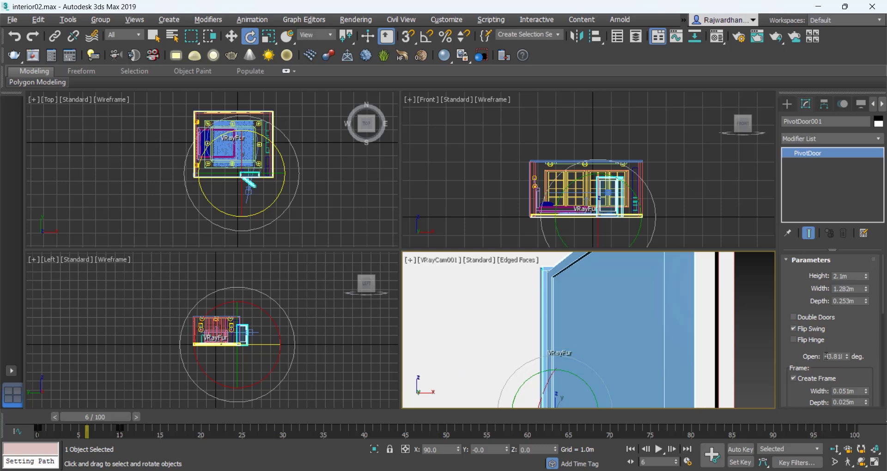
click(844, 356)
right_click(119, 431)
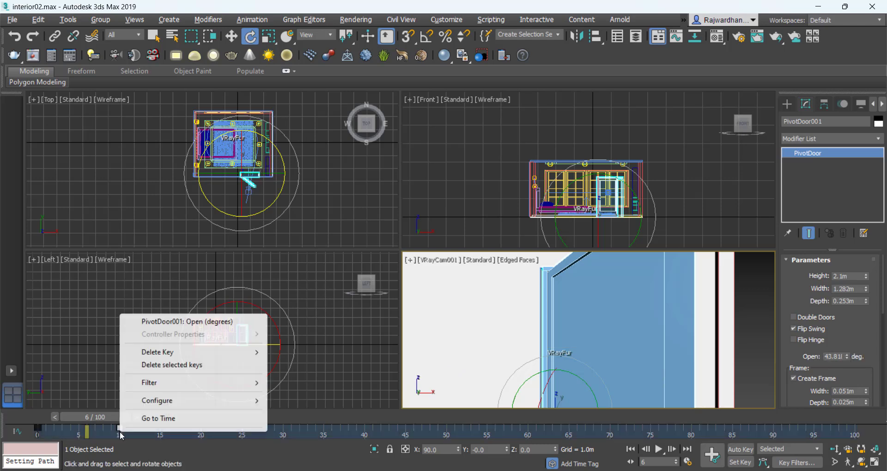
mouse_move(171, 353)
click(295, 370)
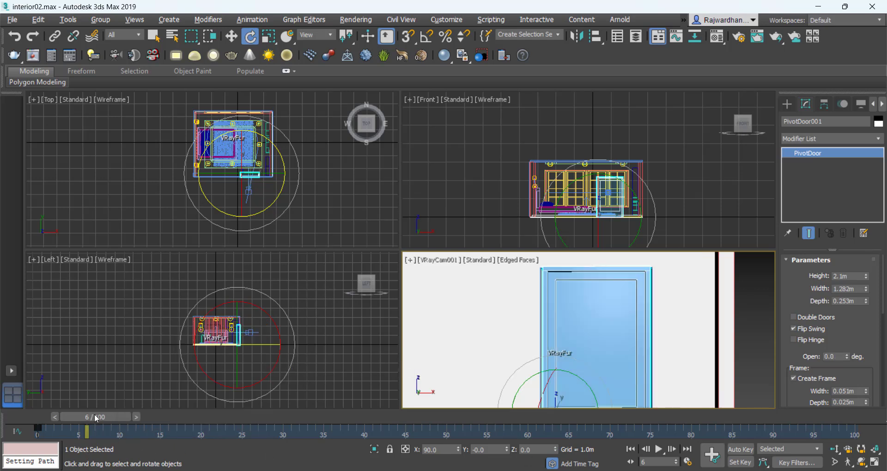
drag(96, 419, 20, 417)
click(717, 328)
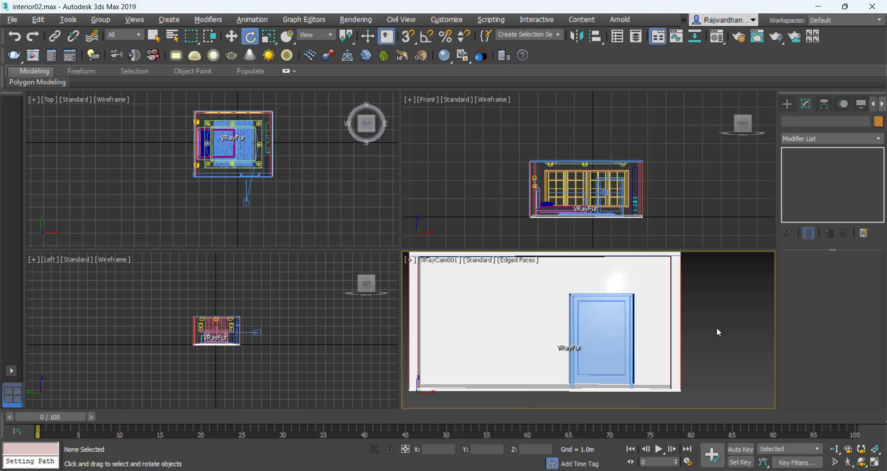
- Play the walkthrough with the door closed and return to frame 0
click(660, 450)
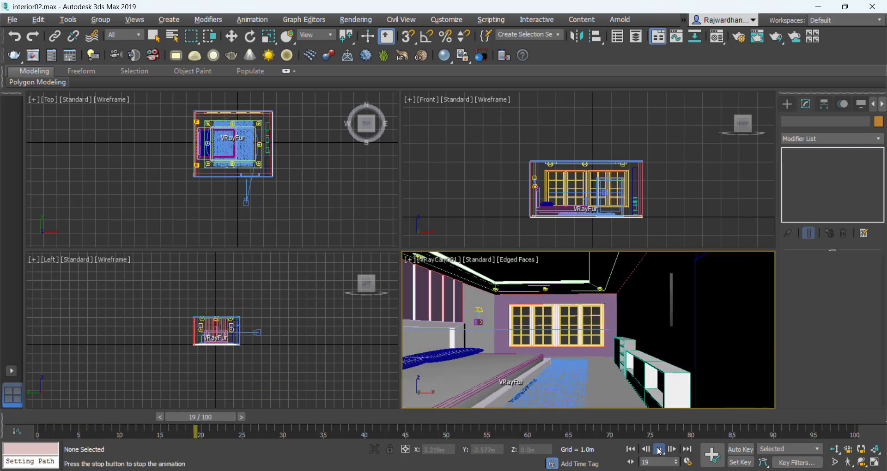
click(659, 449)
key(e)
drag(197, 417, 71, 415)
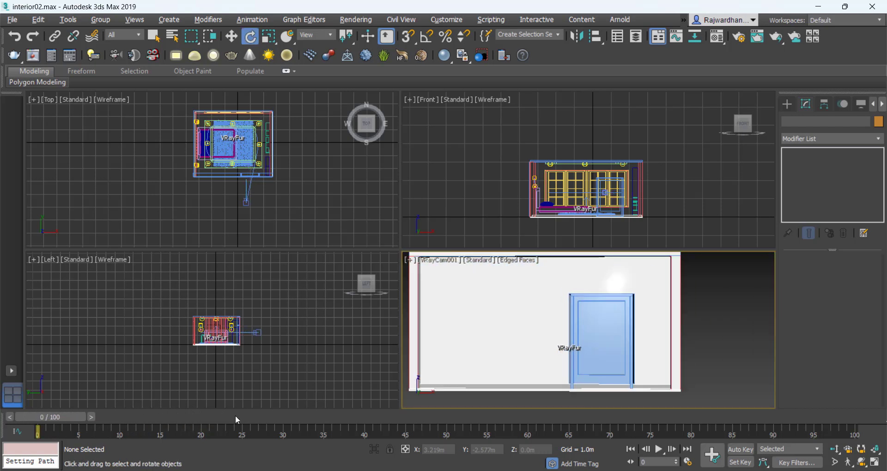
- Turn on Auto Key at frame 8 and set the pivot door's Open angle to 77.5 degrees
click(619, 335)
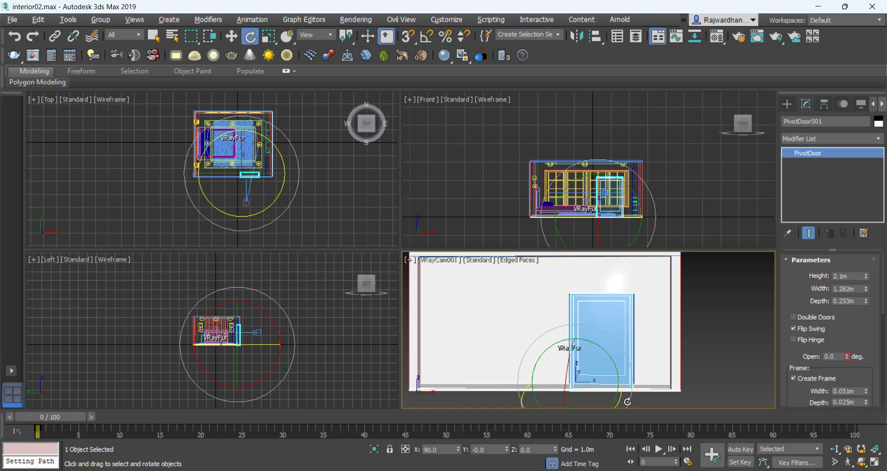
click(659, 449)
click(660, 451)
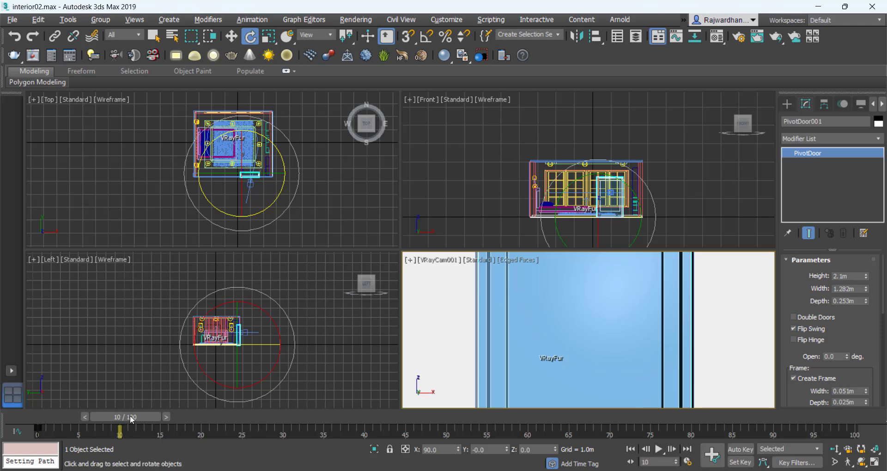
drag(130, 415, 120, 415)
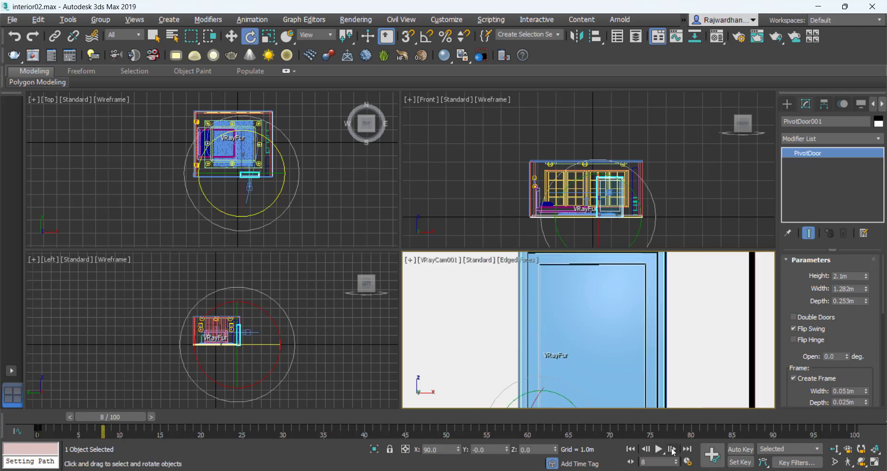
click(741, 450)
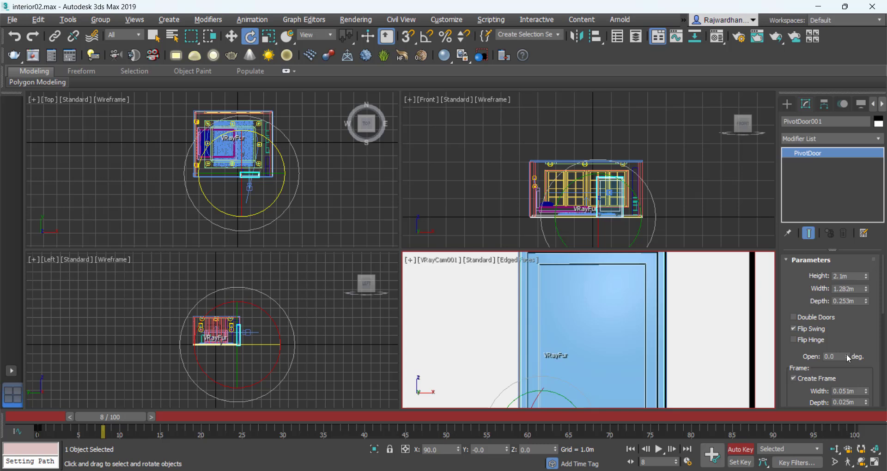
drag(847, 354, 844, 267)
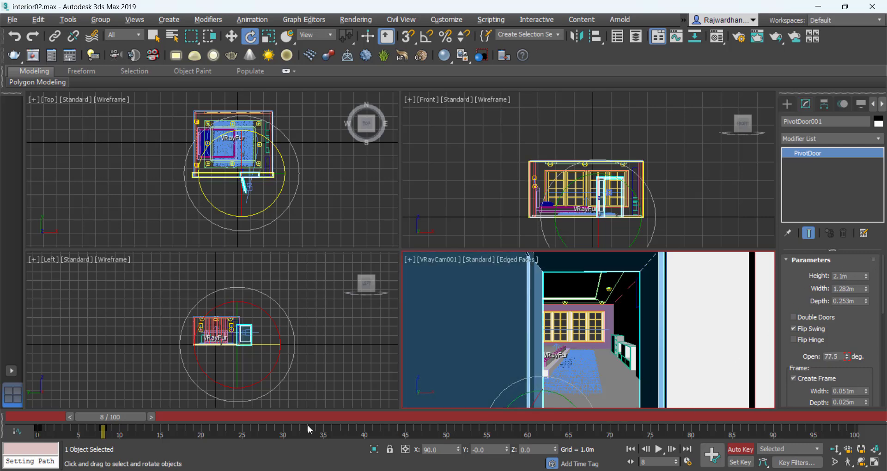
- Advance to frame 19 to check the camera's passage through the open door, and turn Auto Key off
drag(126, 414, 221, 413)
key(e)
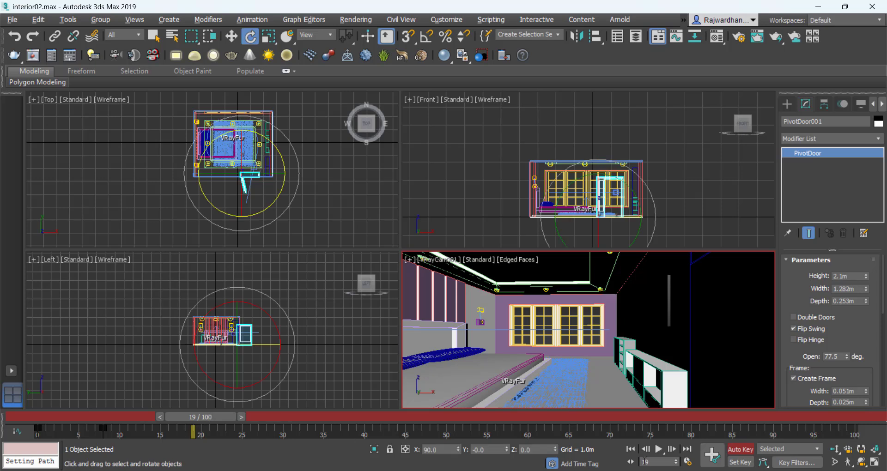
click(745, 451)
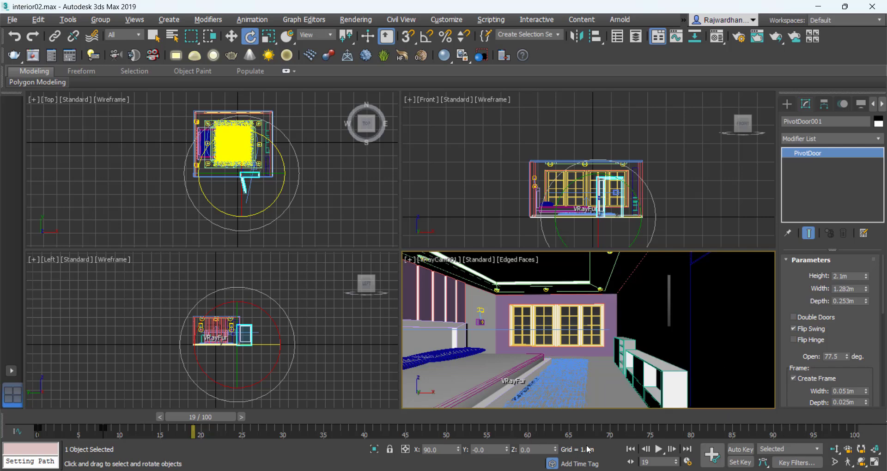
- Preview the door opening from the start, activate the camera view and return to frame 0
click(661, 452)
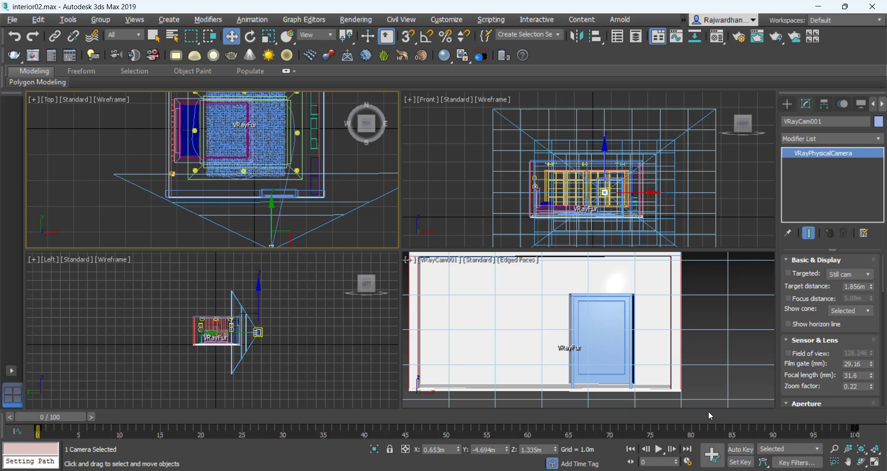
click(659, 453)
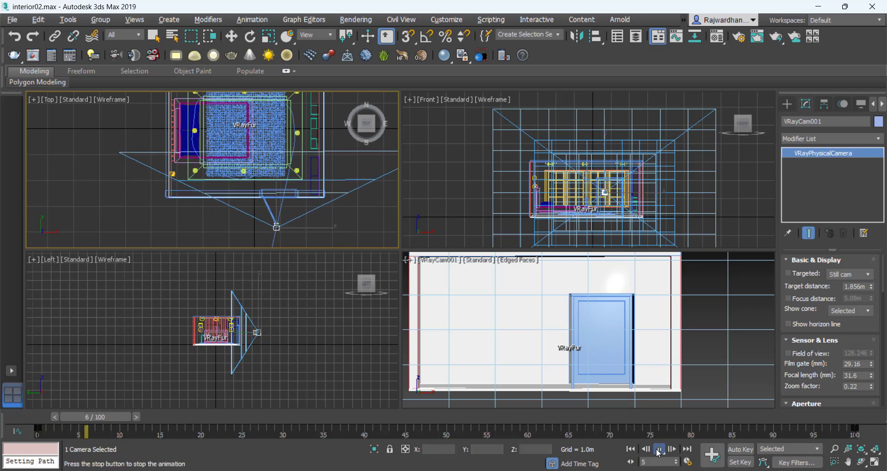
click(658, 453)
right_click(678, 346)
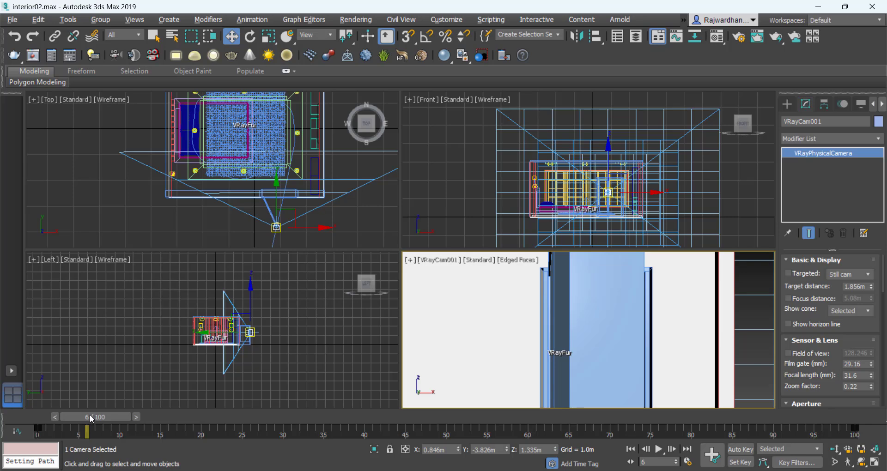
drag(92, 419, 21, 415)
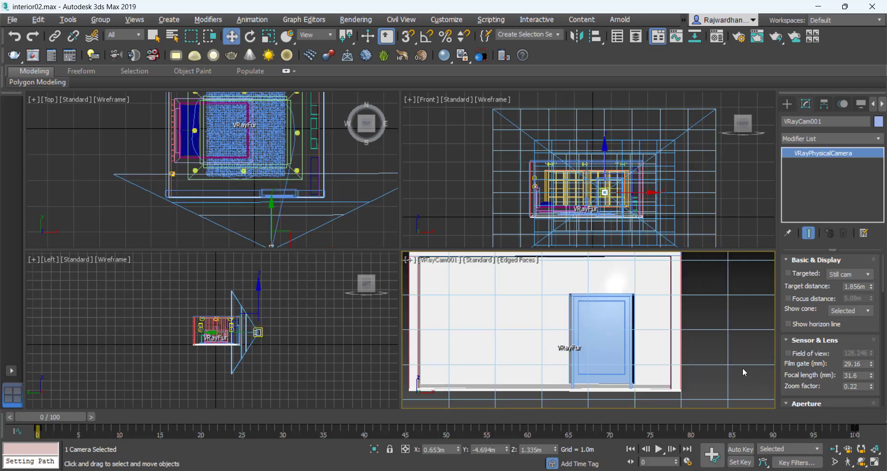
- Play the walkthrough in the camera view, pausing at frame 14 and stopping at frame 88
click(659, 448)
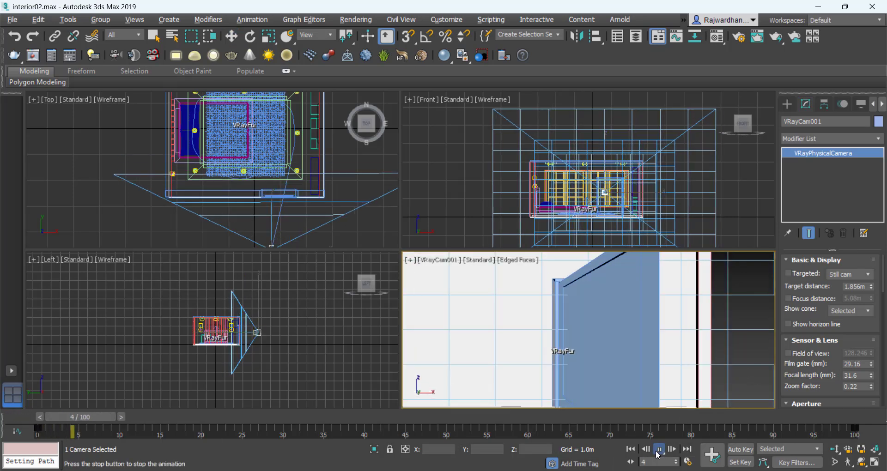
click(658, 453)
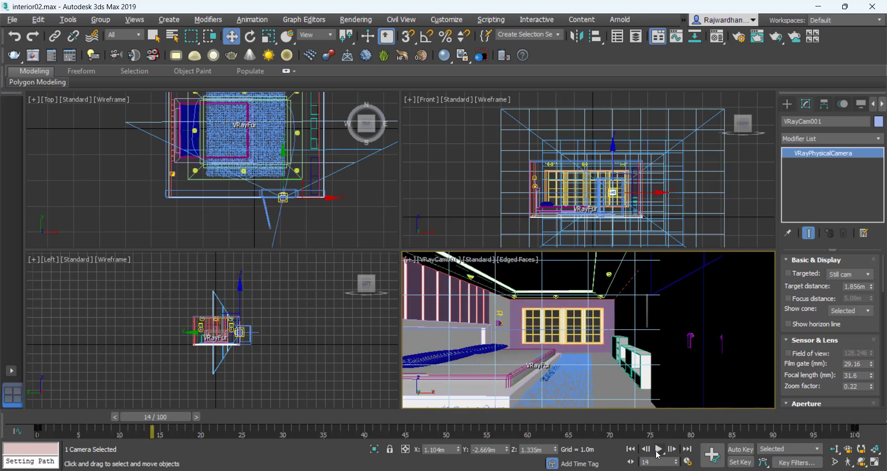
click(659, 450)
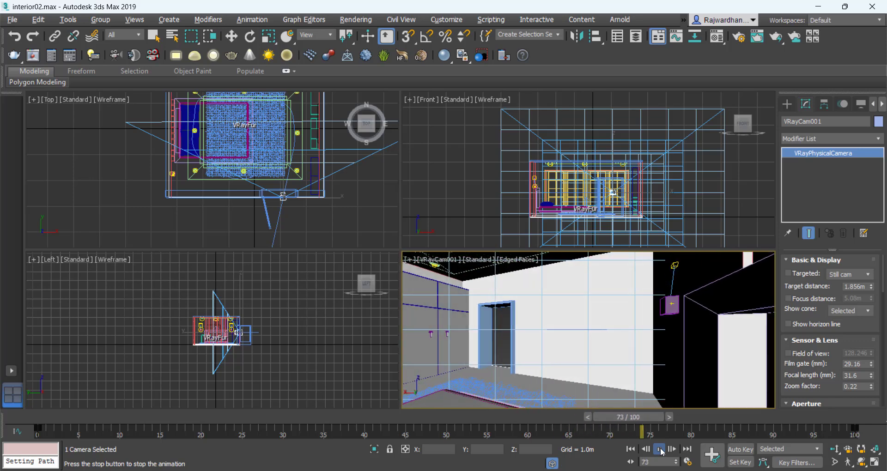
click(660, 450)
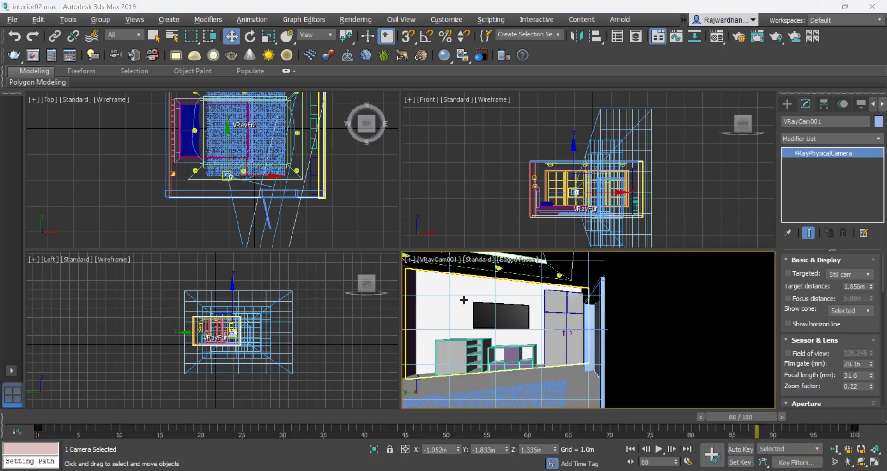
- Deselect the camera, open the render setup and set the time output to the range 0 to 100
click(343, 199)
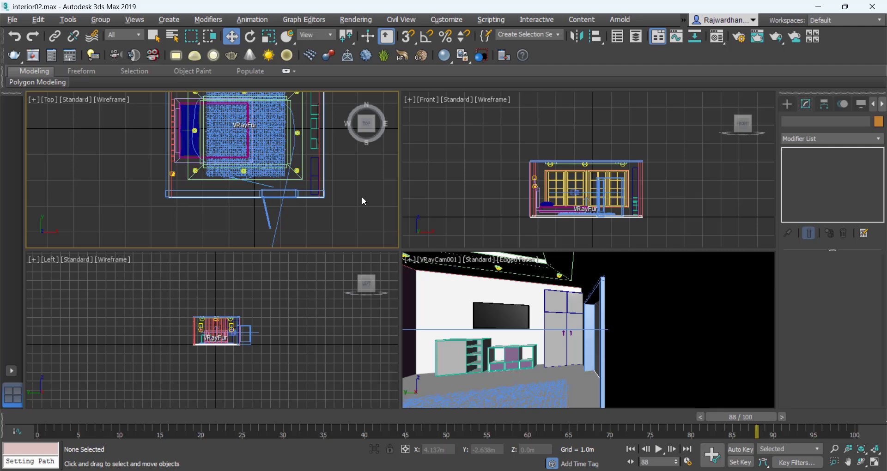
click(346, 21)
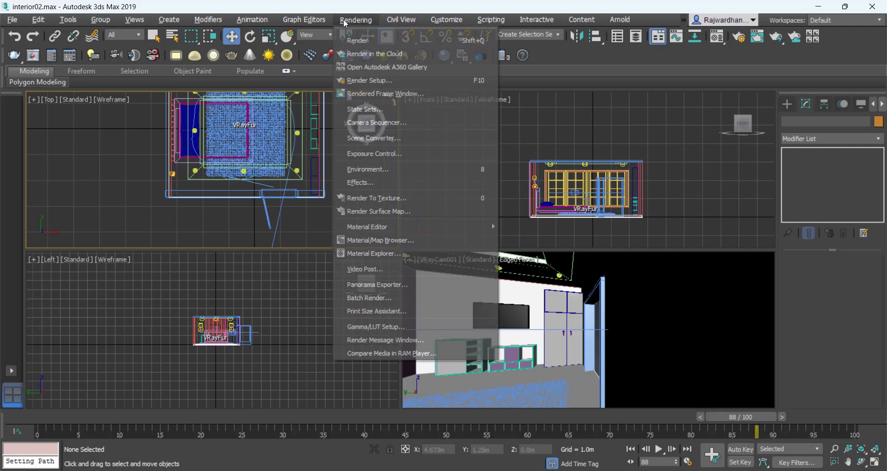
click(395, 81)
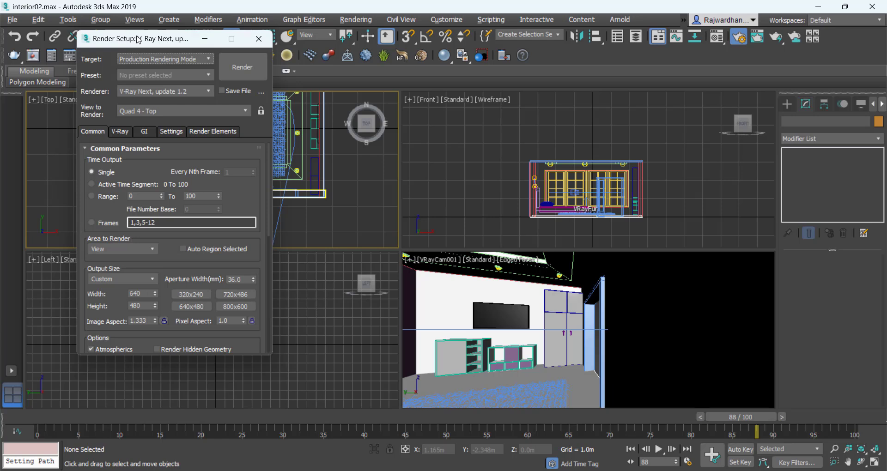
drag(140, 41, 386, 35)
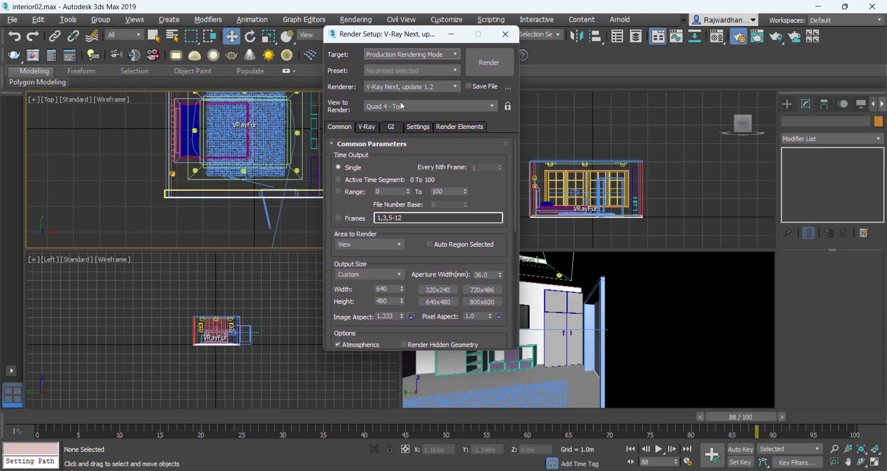
click(339, 192)
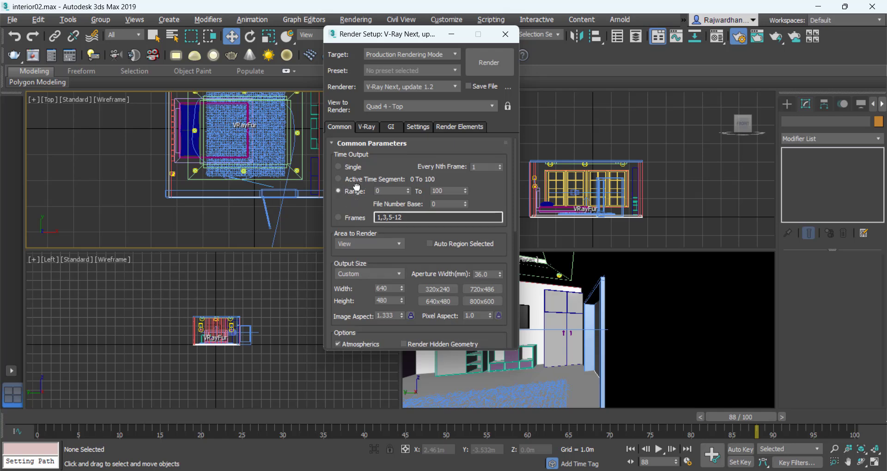
- Review the width and height of the render output size
scroll(361, 180, down, 5)
scroll(469, 268, down, 2)
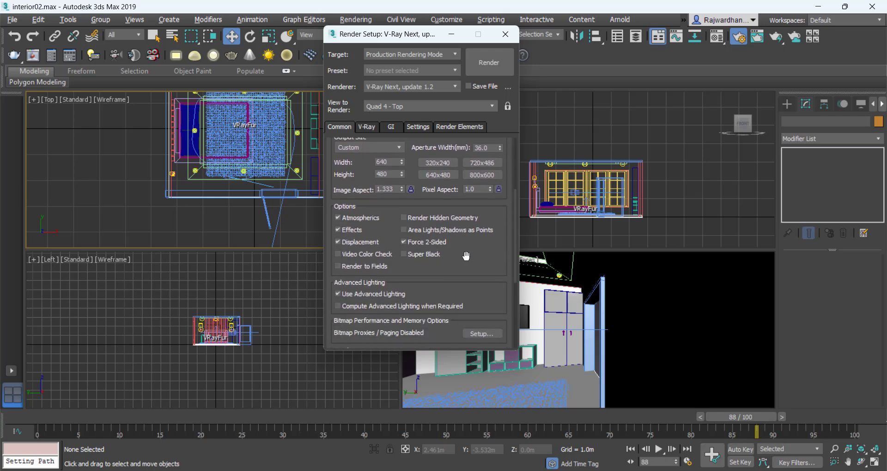
click(397, 174)
mouse_move(353, 166)
mouse_down()
mouse_move(356, 182)
mouse_move(360, 173)
mouse_up()
double_click(392, 166)
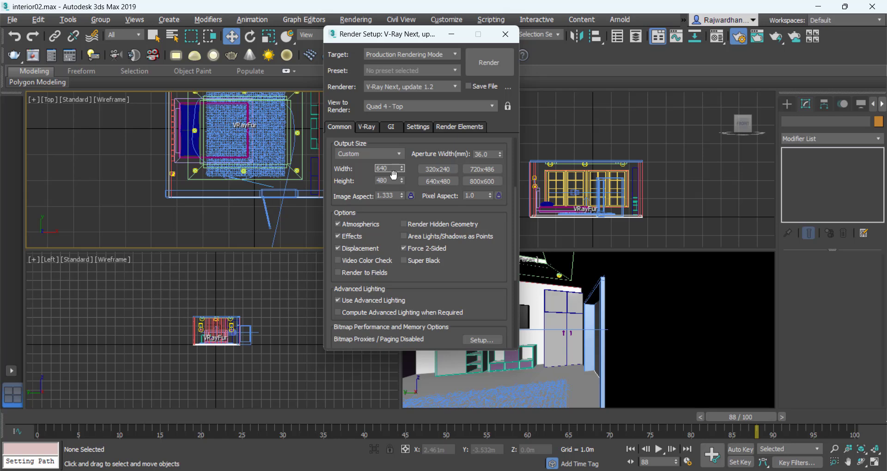
click(391, 182)
- Turn on file saving for the render output and review the AVI file type of qw.avi, leaving the output file as is
scroll(444, 228, down, 5)
scroll(441, 228, down, 3)
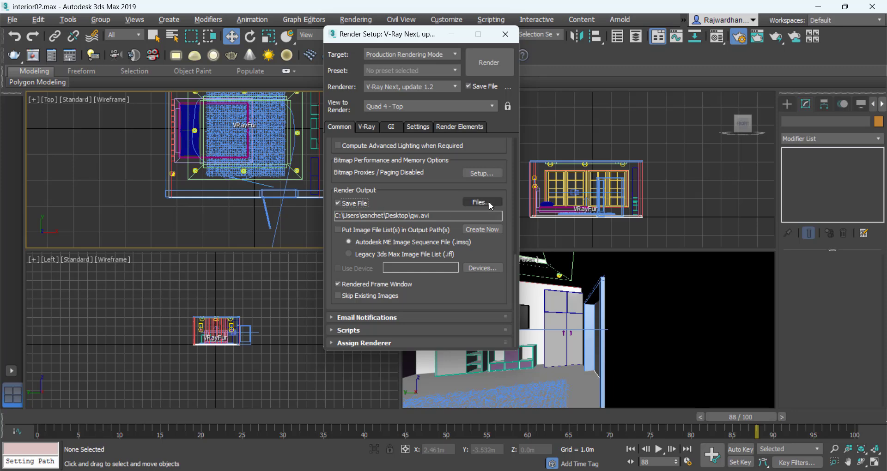
click(483, 202)
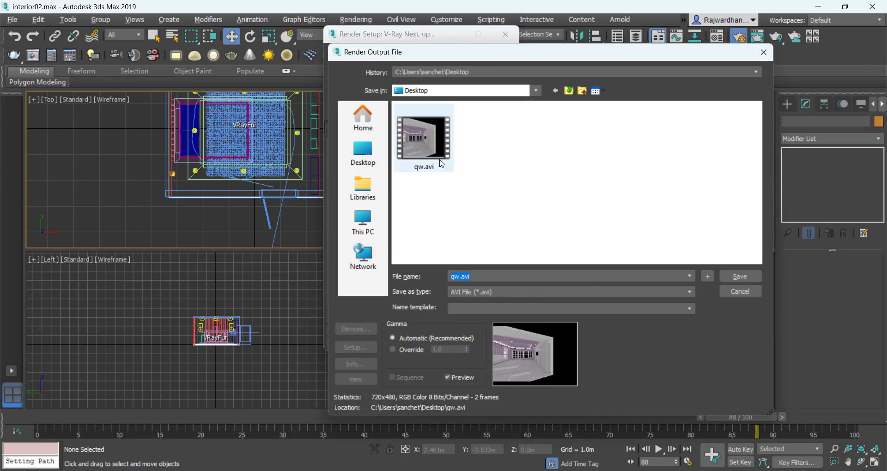
click(468, 210)
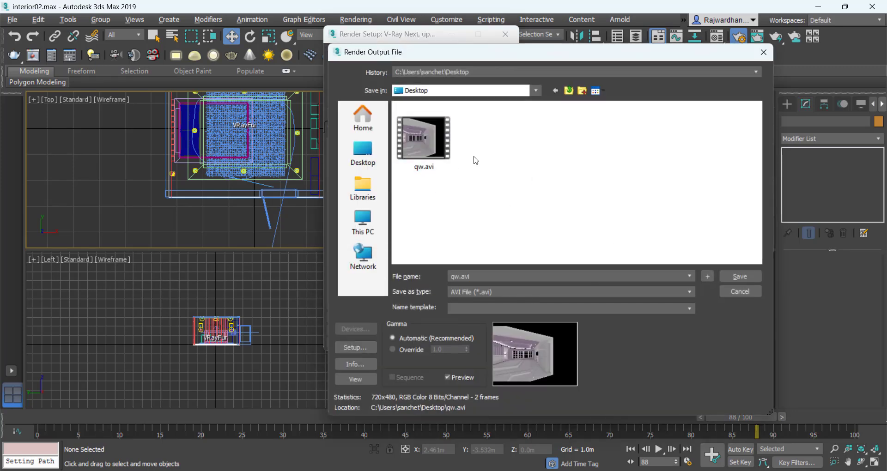
click(433, 147)
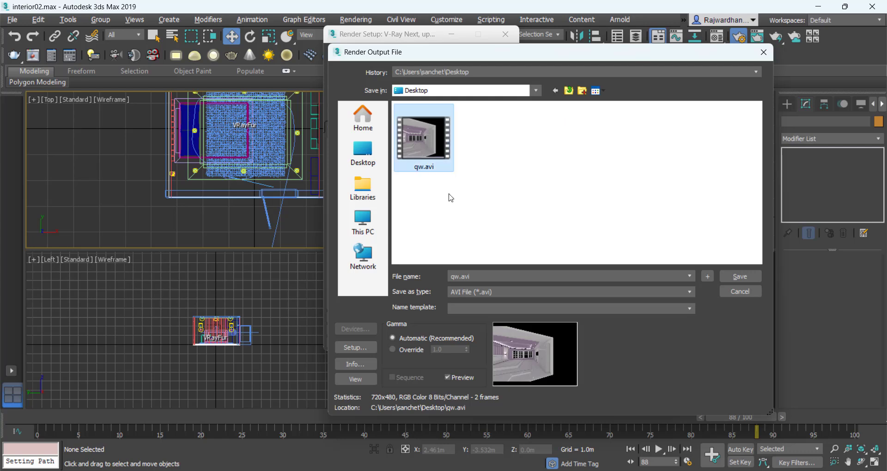
click(498, 276)
click(515, 294)
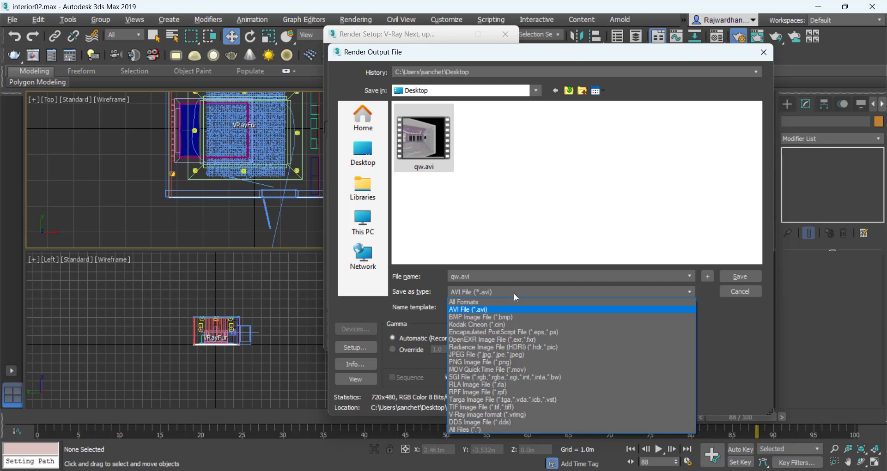
click(494, 311)
click(741, 292)
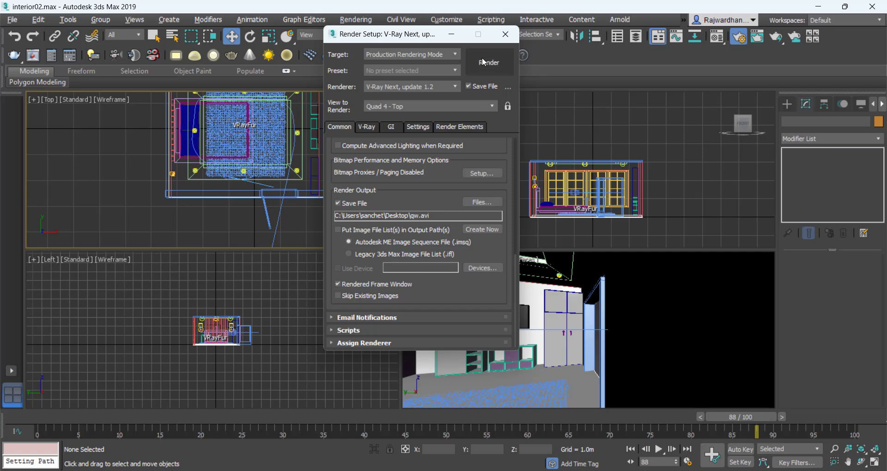
drag(406, 34, 294, 41)
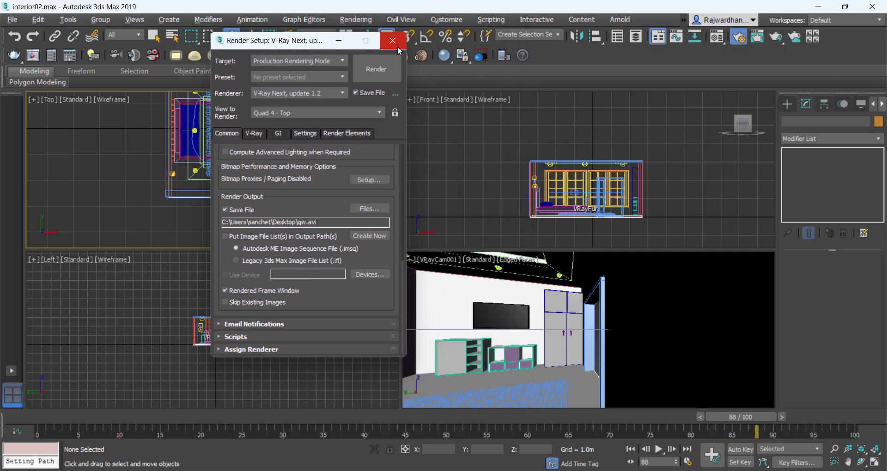
click(393, 41)
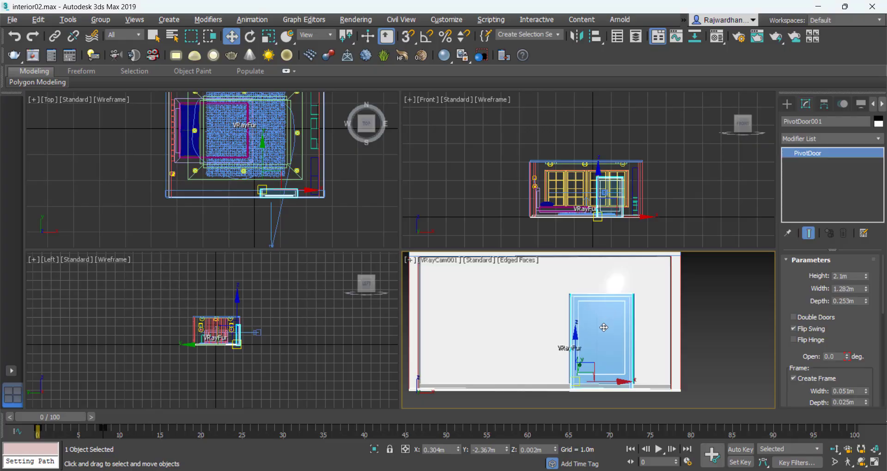
- Turn the pivot door into double doors and preview the walkthrough, returning to frame 0
click(795, 318)
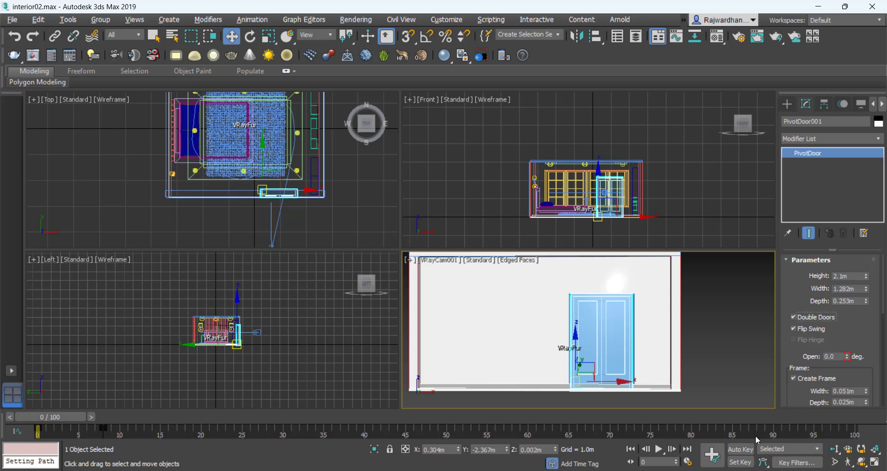
click(660, 451)
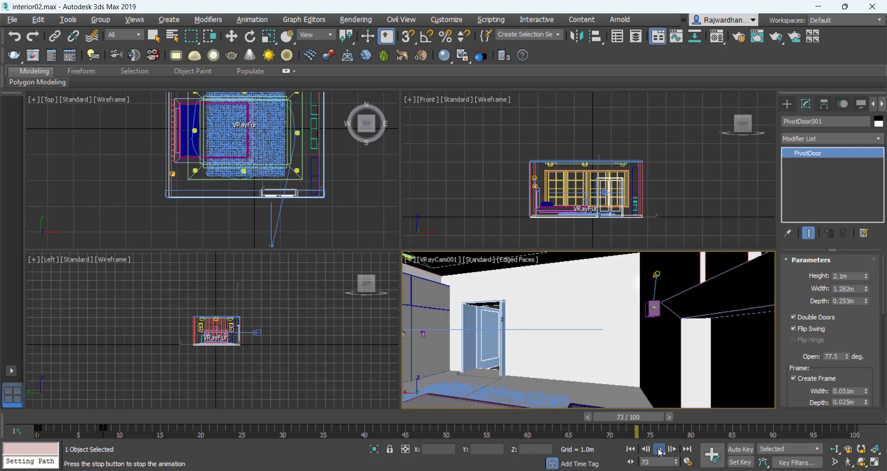
click(660, 451)
drag(677, 424, 37, 424)
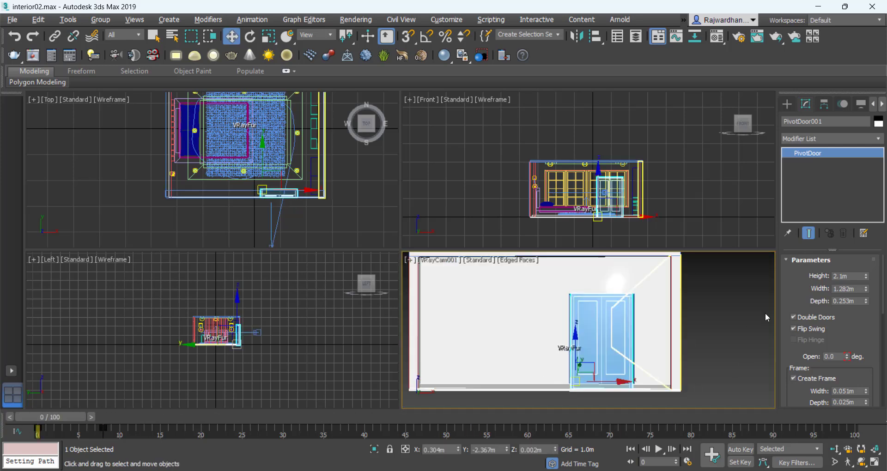
- Select the VRay camera outside the door and set its target distance to 2.209 m and zoom factor to 0.38
scroll(283, 215, down, 2)
click(275, 203)
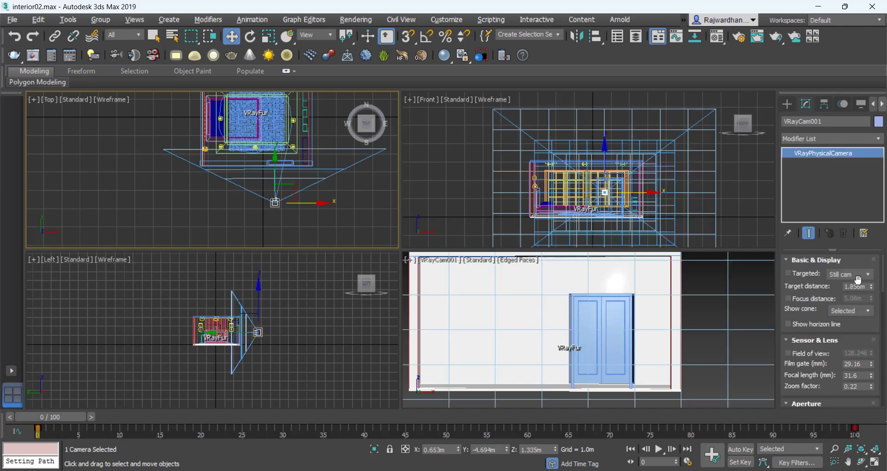
drag(875, 288, 873, 276)
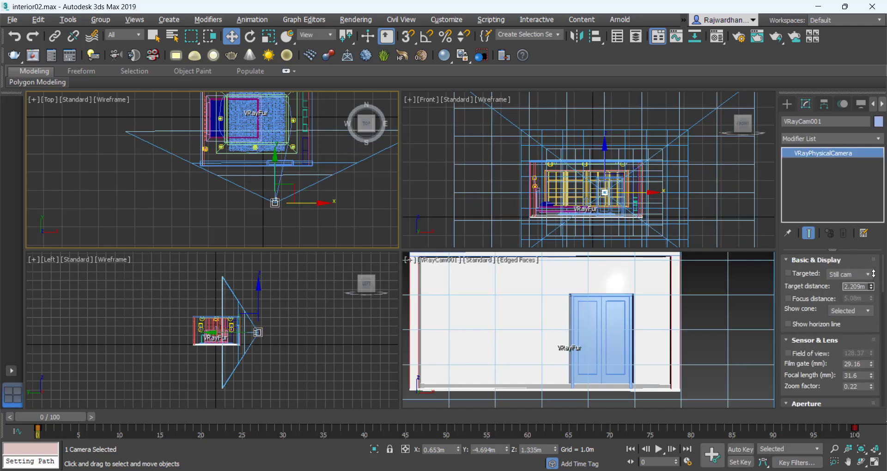
scroll(819, 315, down, 4)
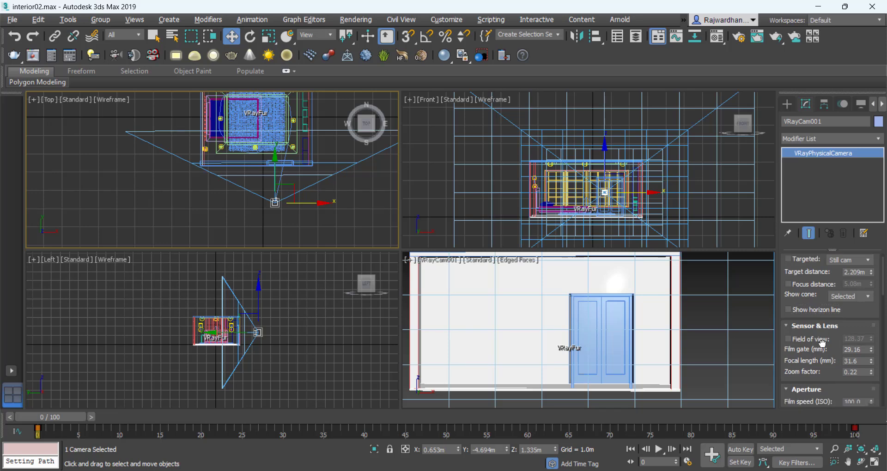
drag(874, 290, 878, 278)
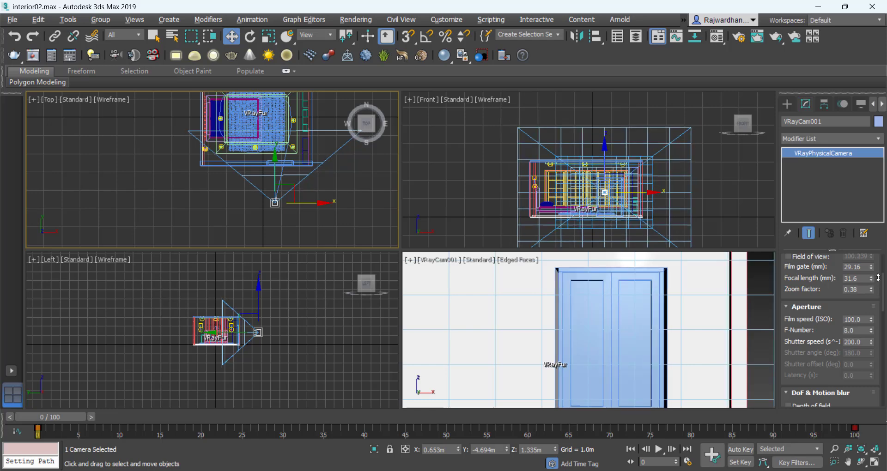
- Play the walkthrough through the double doors twice with the new zoom, rewinding to frame 0 each time
click(659, 450)
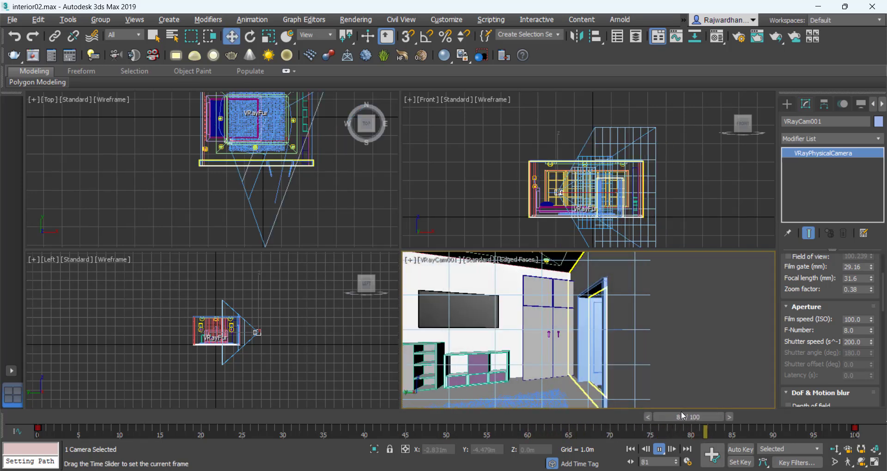
drag(681, 416, 18, 390)
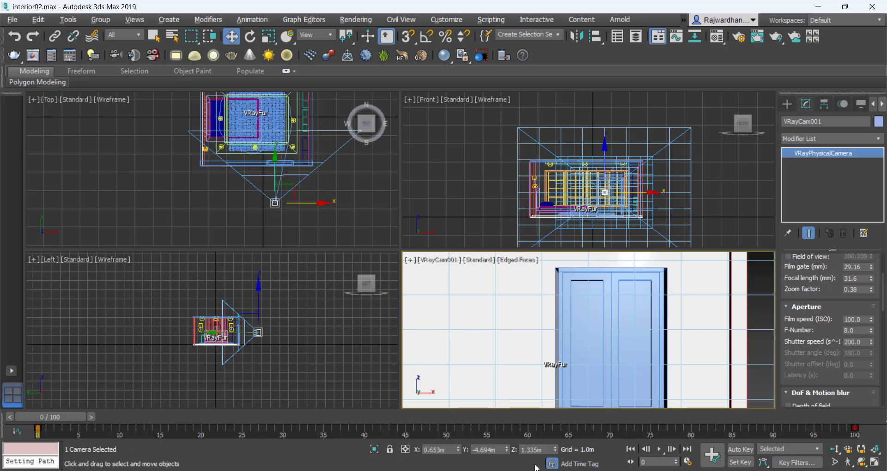
click(660, 451)
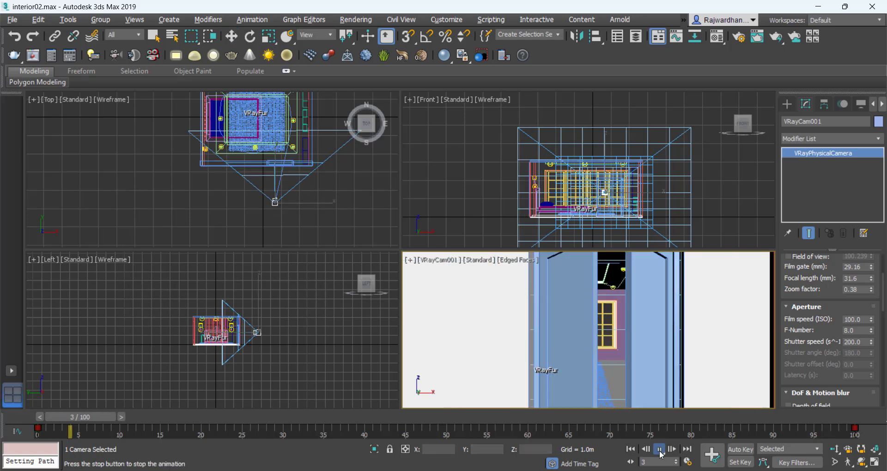
click(660, 450)
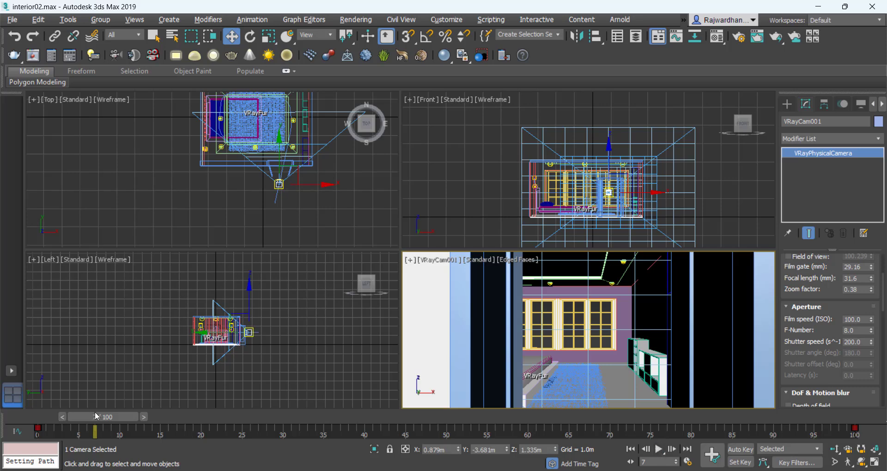
drag(95, 417, 18, 419)
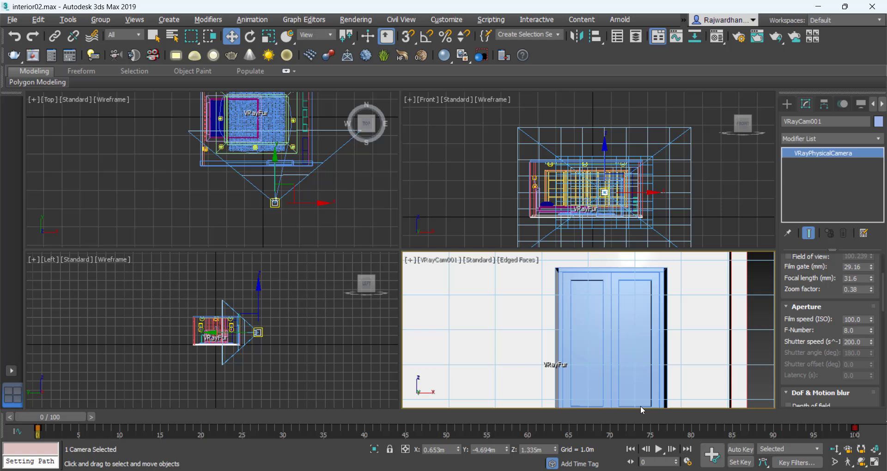
- Select the pivot door and play the walkthrough up to frame 47, return to frame 0 and clear the selection
click(618, 372)
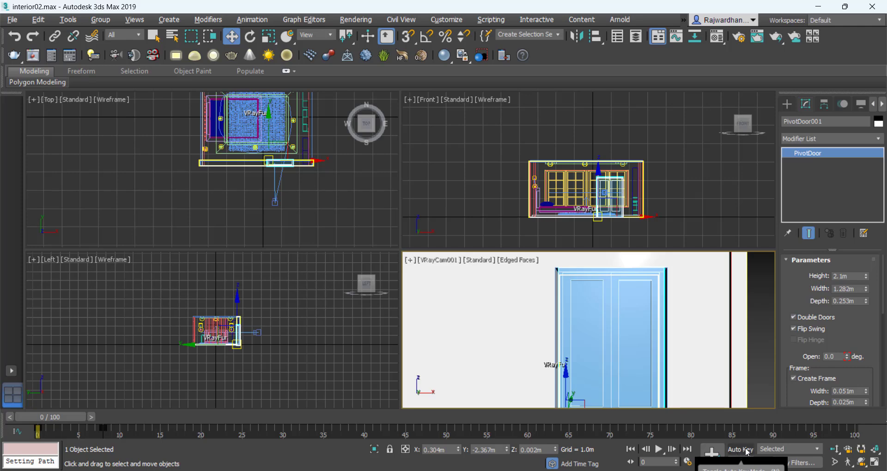
click(659, 449)
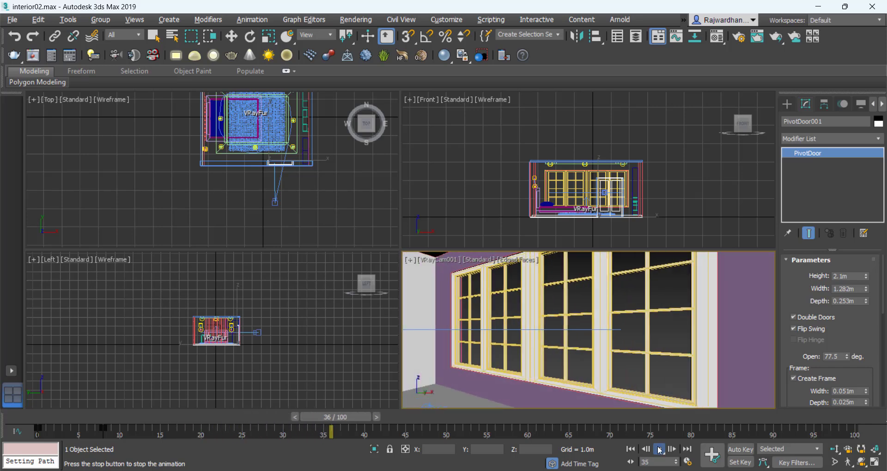
click(660, 449)
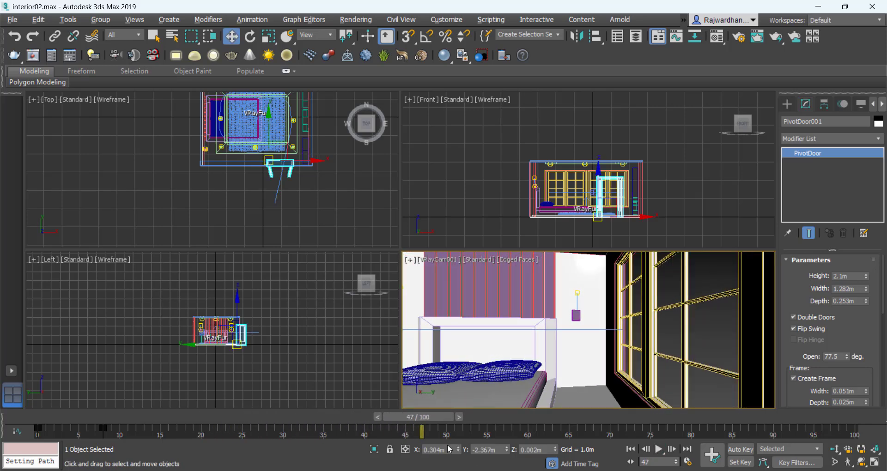
drag(439, 414, 28, 419)
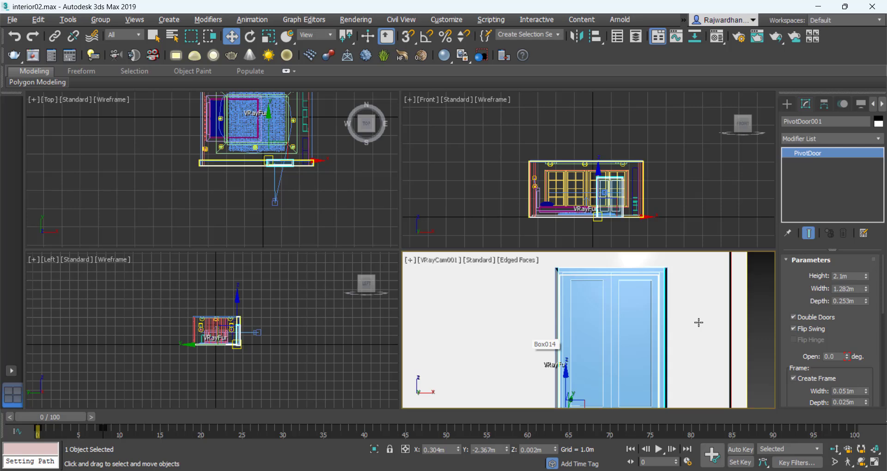
click(767, 310)
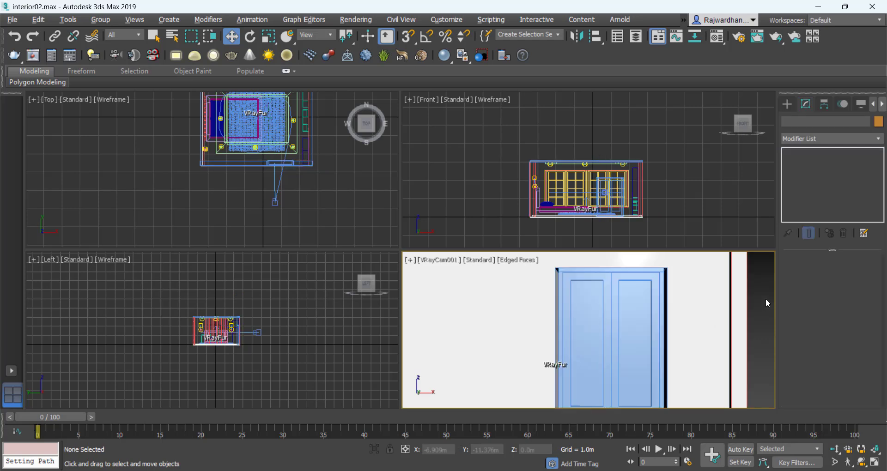